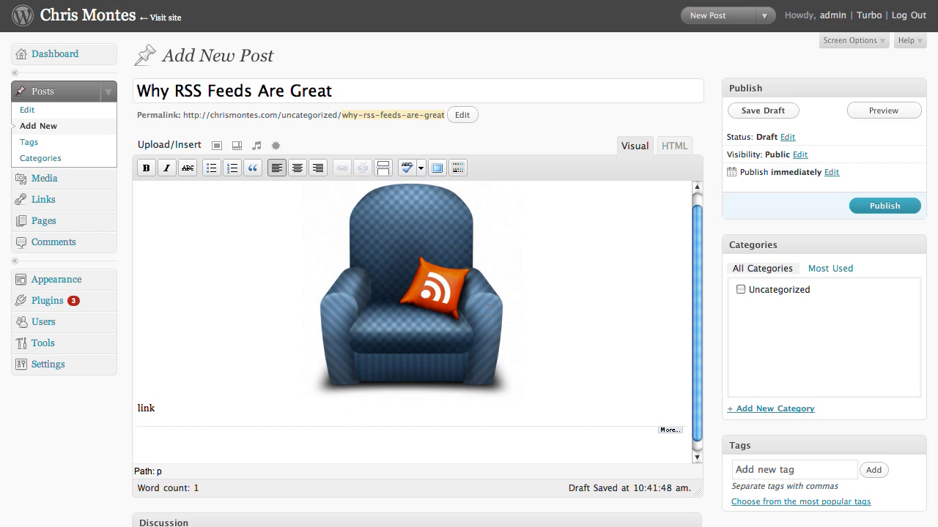
- Remove the More break below the armchair image and change the word "link" to the misspelling "linp"
key(BackSpace)
key(BackSpace)
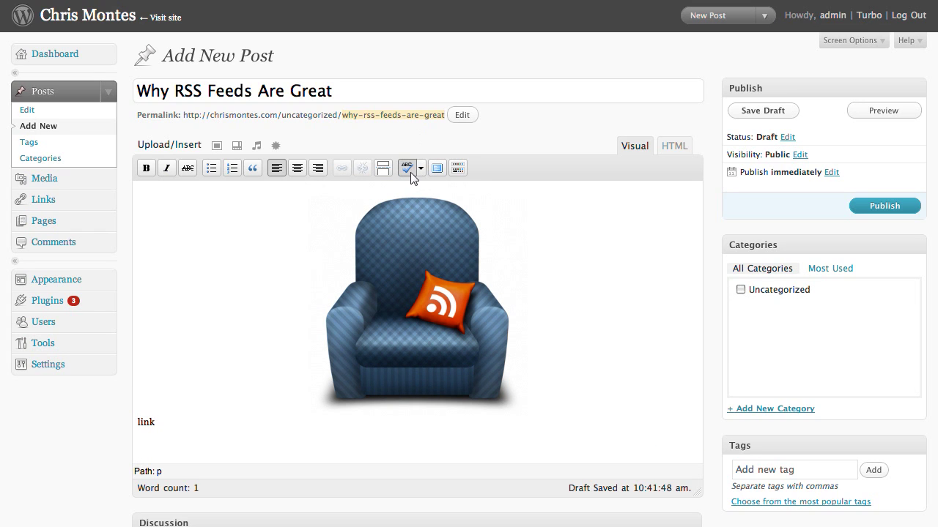
key(BackSpace)
key(BackSpace)
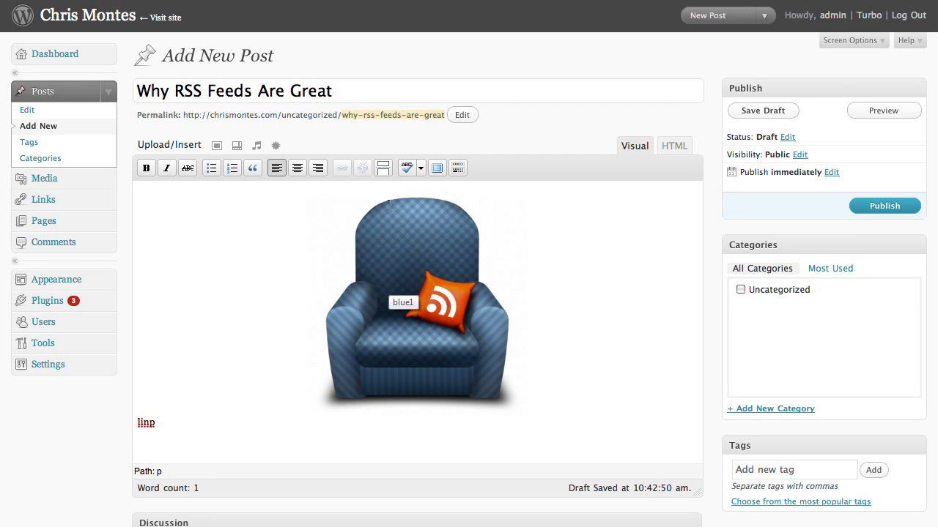
- Spell-check the post and replace the misspelled word "linp" with the suggestion "limp"
click(409, 170)
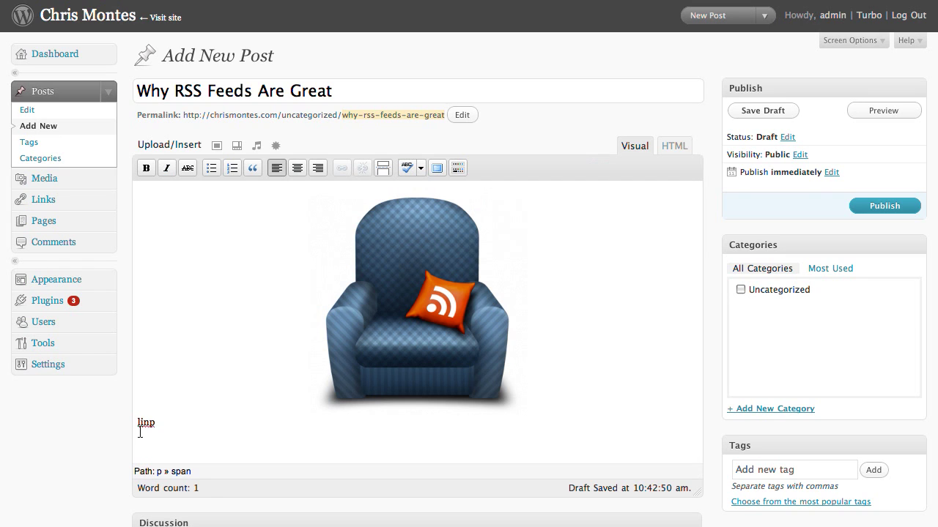
click(148, 423)
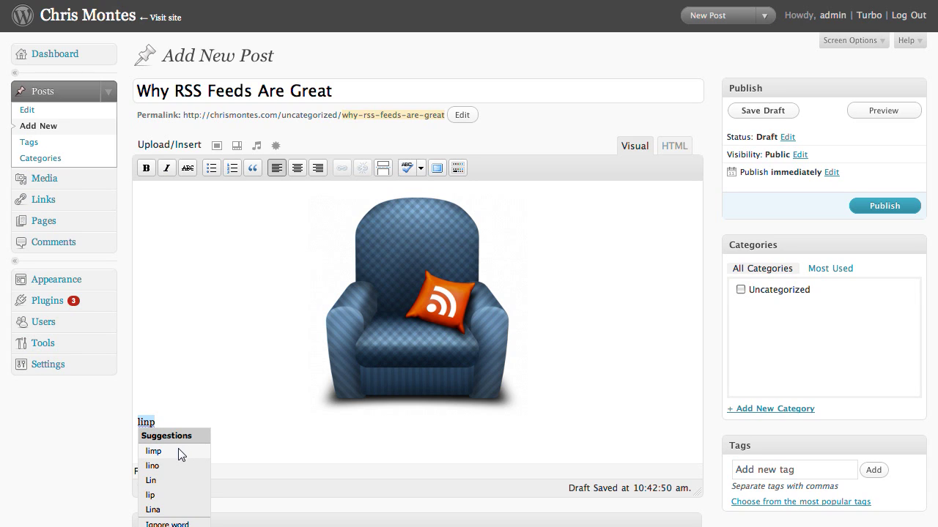
click(181, 450)
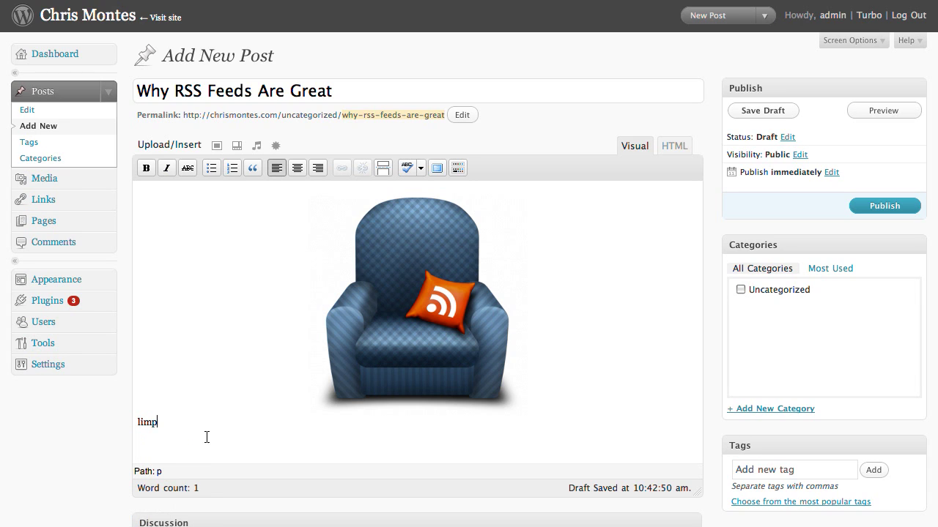
- Switch the post editor to fullscreen mode and show the second row of formatting controls
double_click(147, 423)
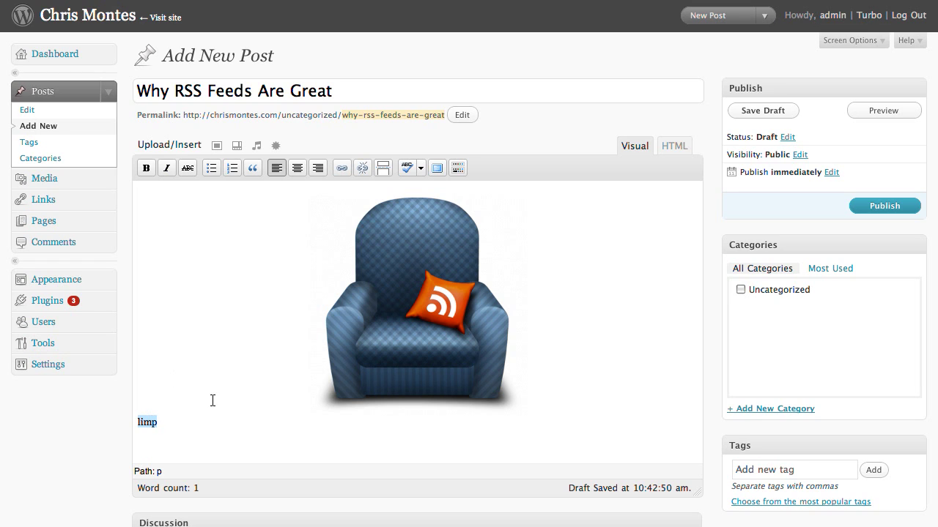
click(438, 169)
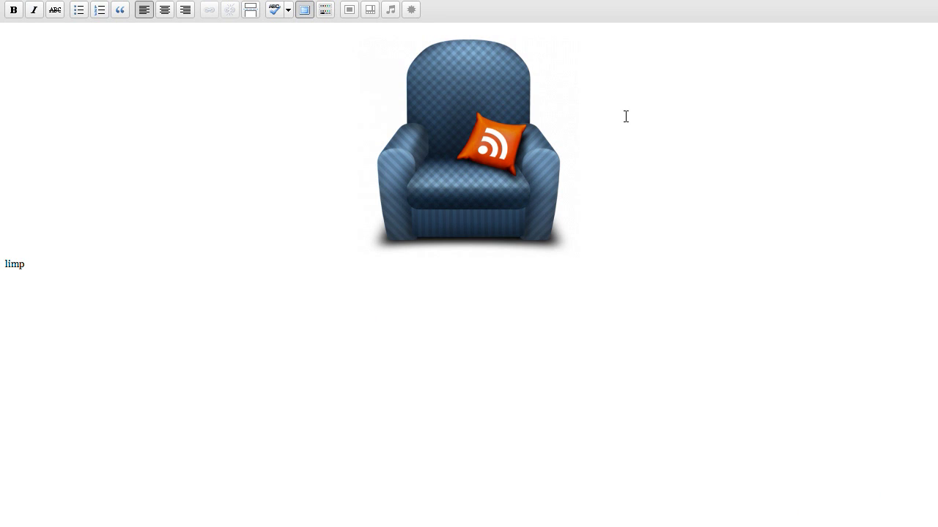
click(325, 359)
drag(55, 282, 2, 264)
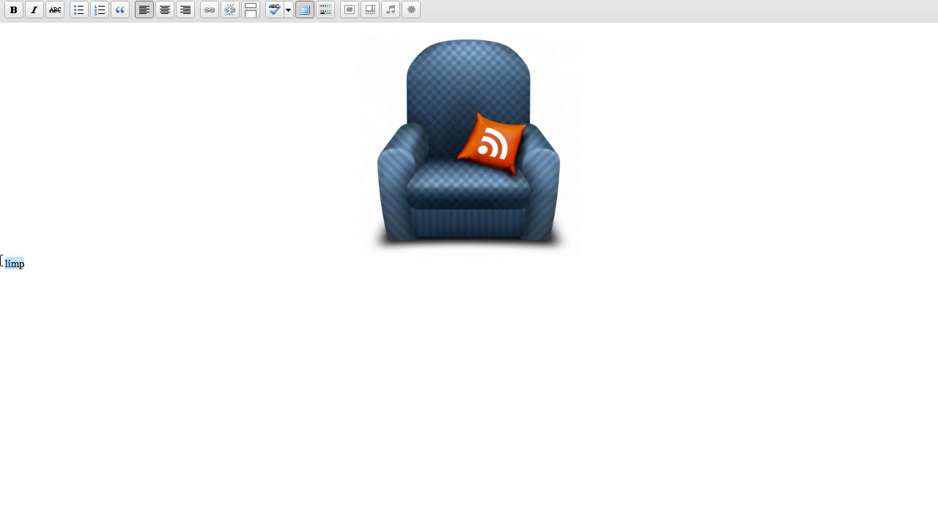
click(326, 18)
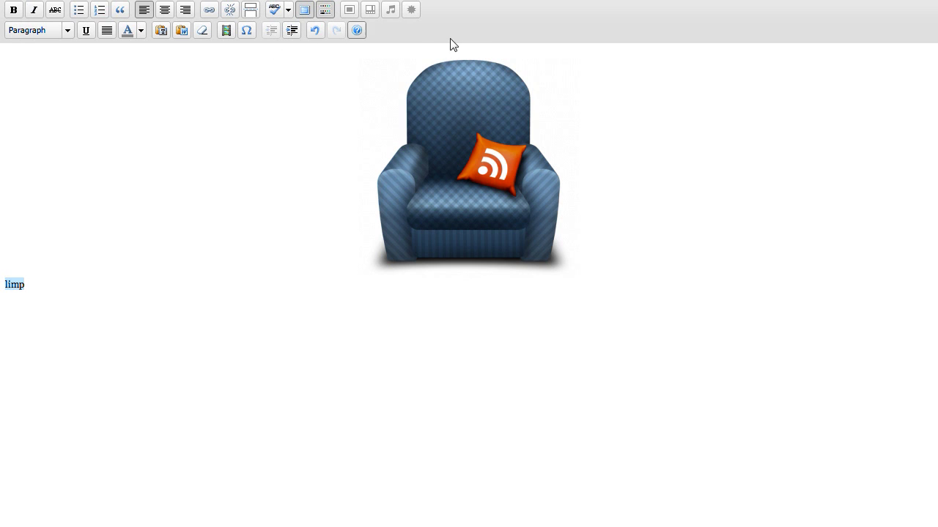
- Format the word "limp" below the armchair image as Heading 3
click(71, 31)
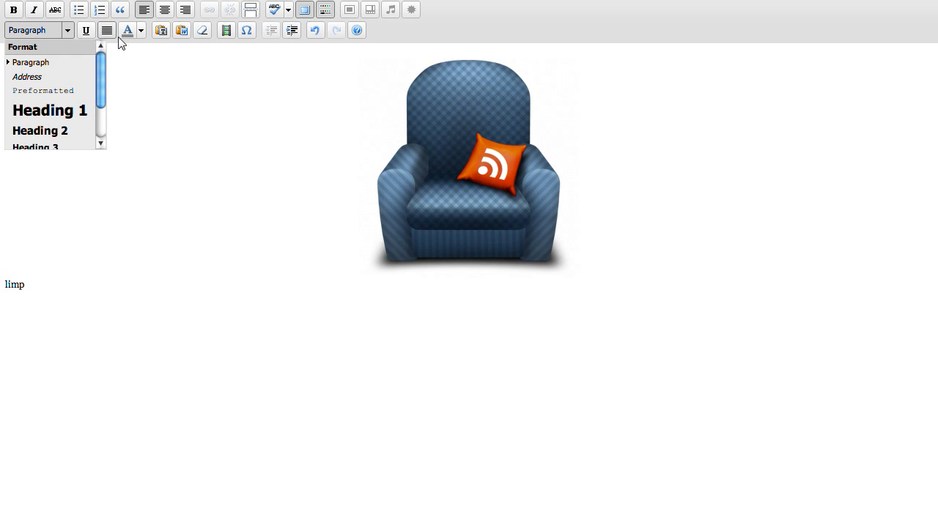
click(526, 24)
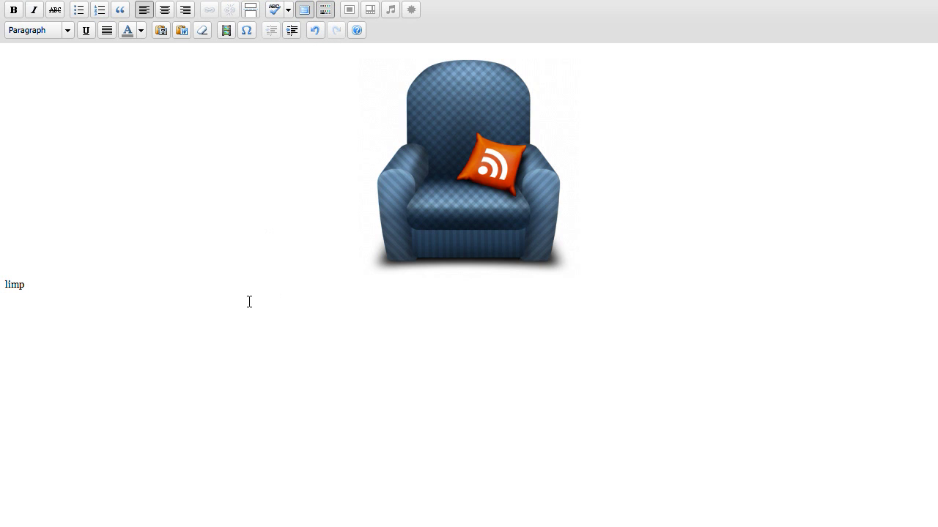
drag(1, 299, 0, 271)
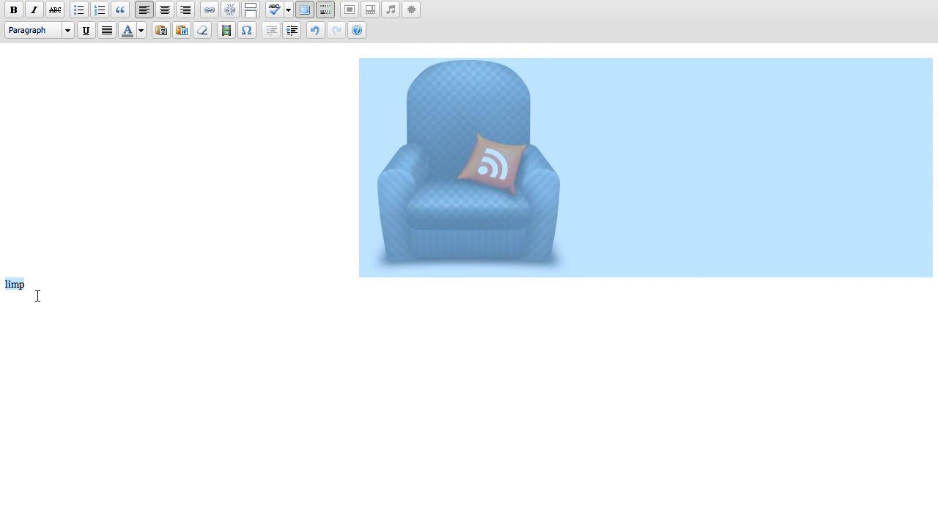
double_click(25, 288)
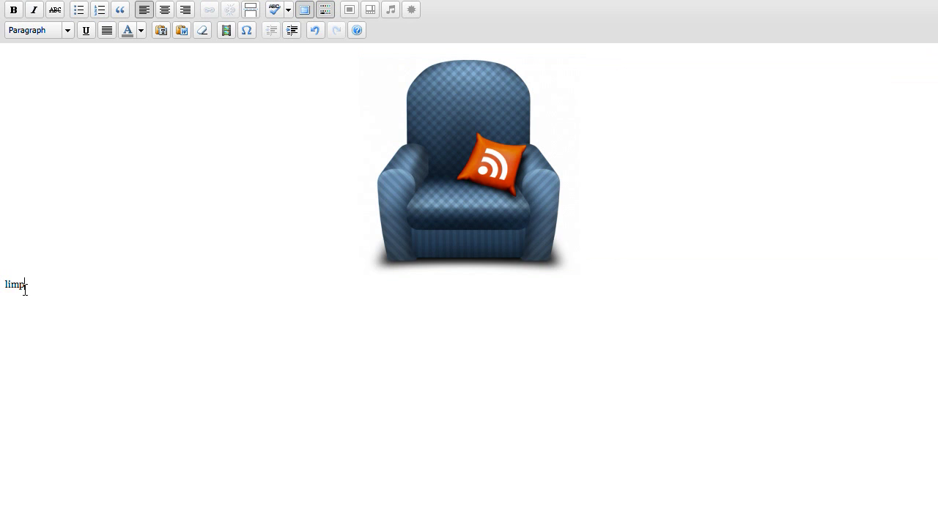
click(68, 30)
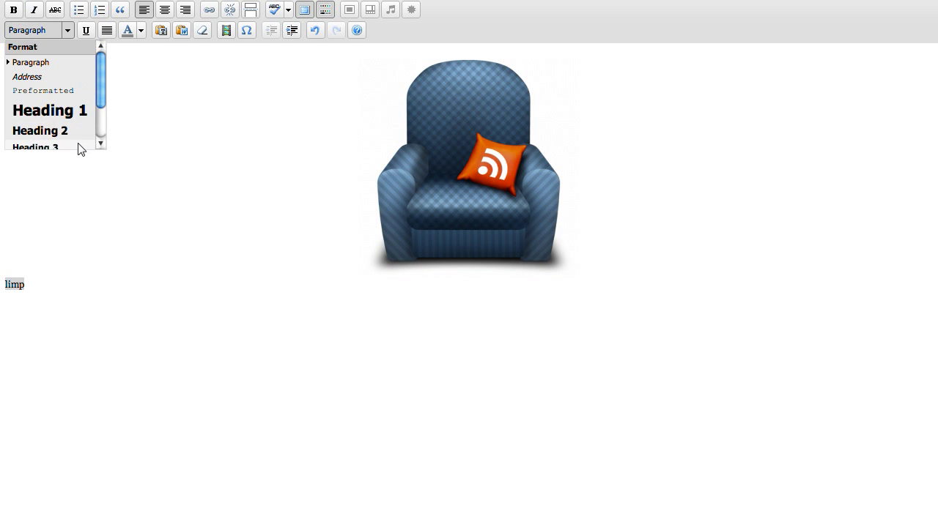
drag(102, 105, 104, 115)
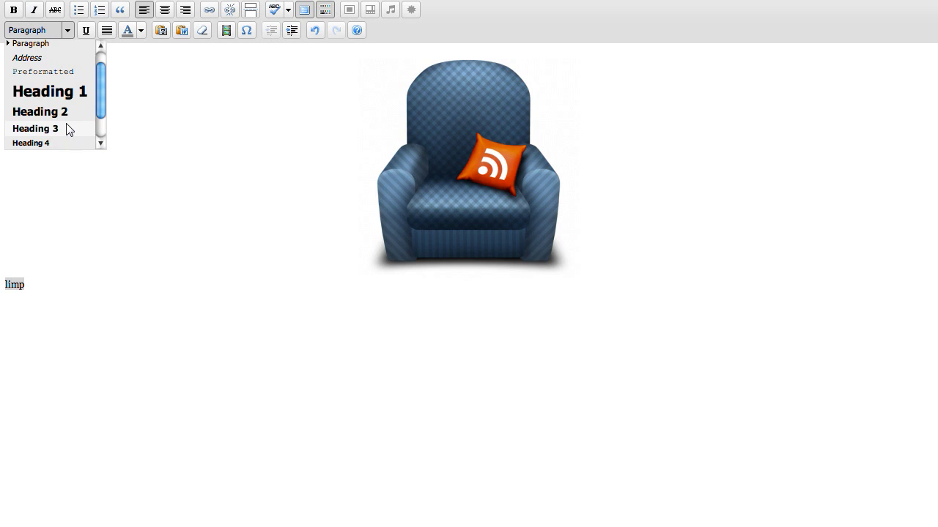
click(66, 129)
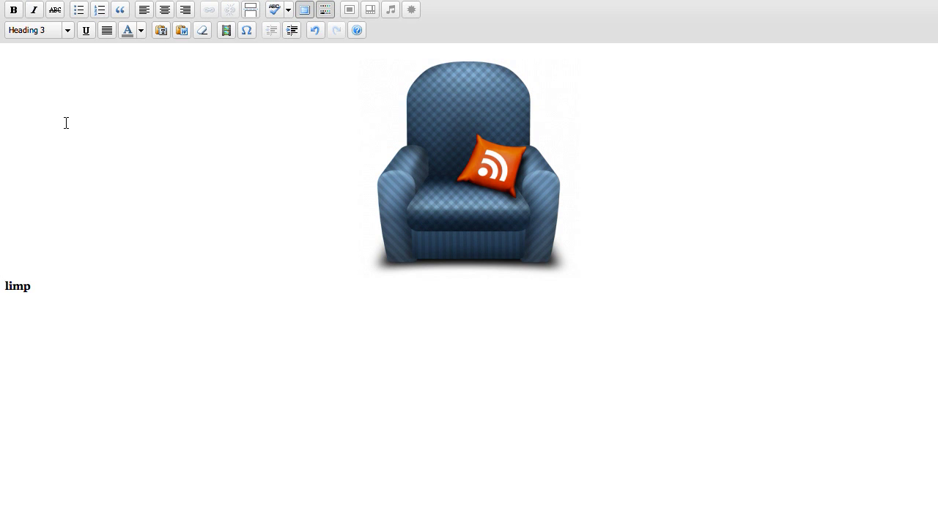
- Replace the heading text "limp" with "The history of RSS Feeds" and start a new paragraph below it
drag(40, 295, 2, 290)
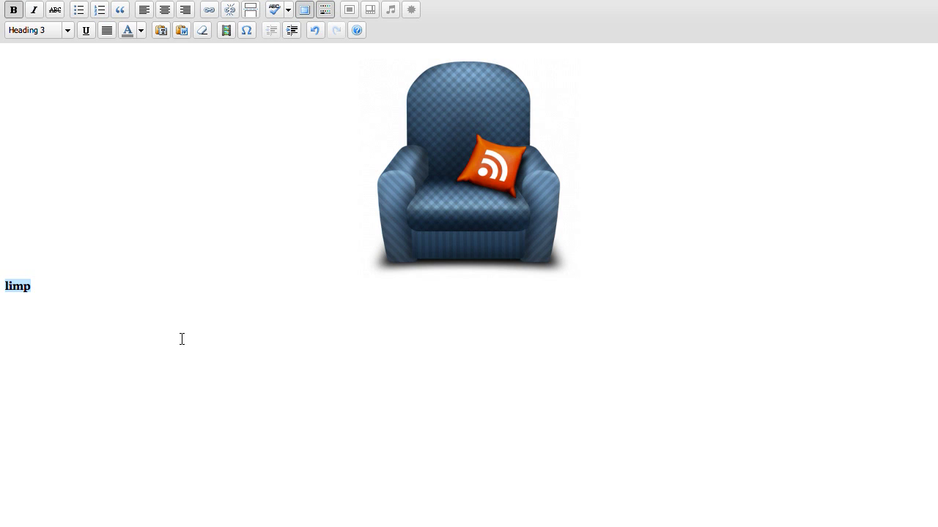
key(BackSpace)
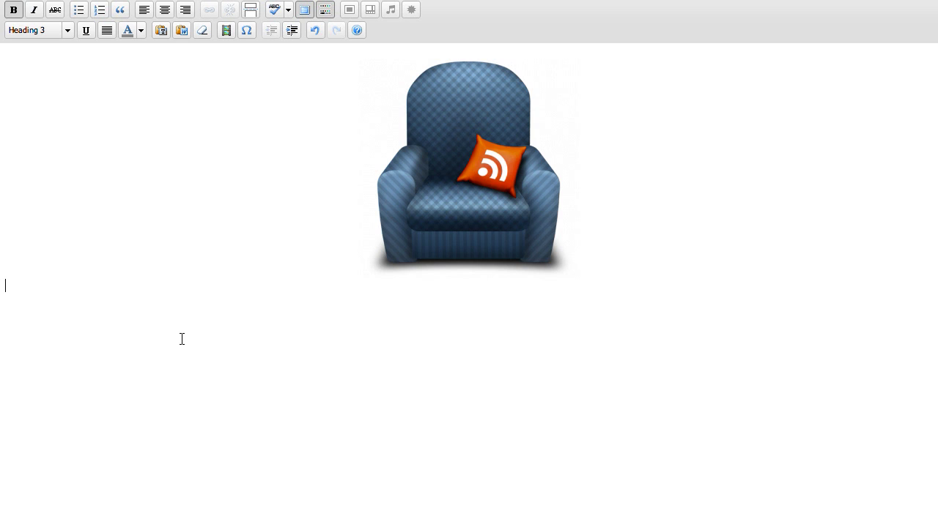
text(The history of RSS Feeds)
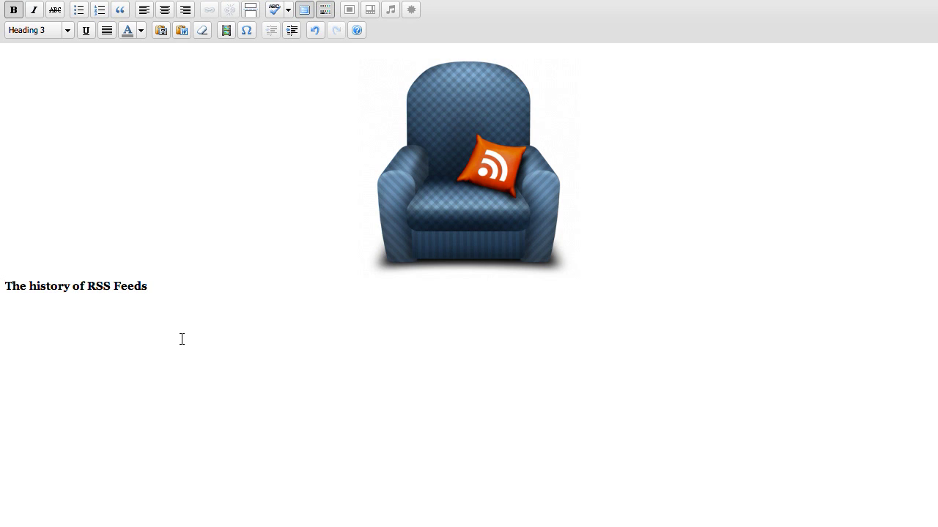
key(Return)
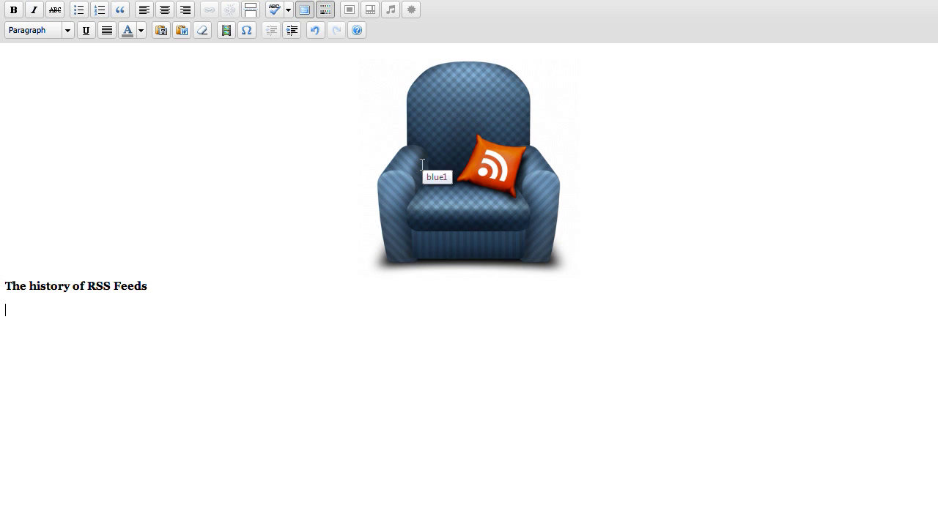
- Write "I don't know but I hear there is a great one on RiffRaffFree.com!" as the paragraph under the heading
text(I don't)
key(BackSpace)
key(BackSpace)
text('t know but I hear there)
key(BackSpace)
key(BackSpace)
text(there is a great on)
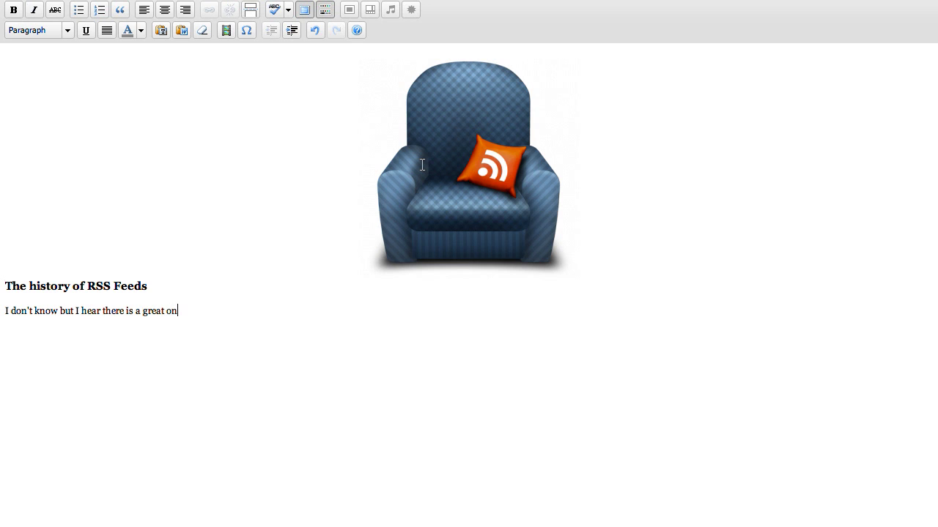
text(e on RiffRaffFree.co)
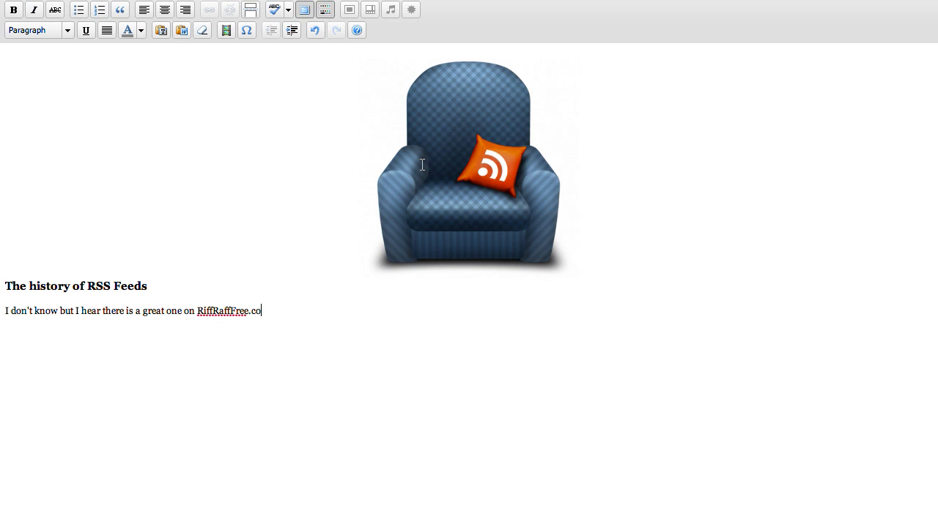
text(m!)
click(316, 82)
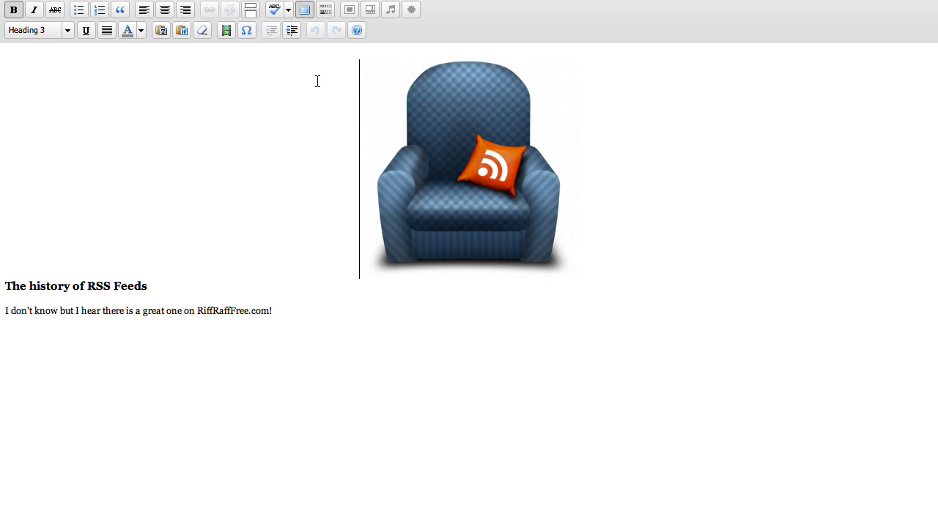
click(442, 391)
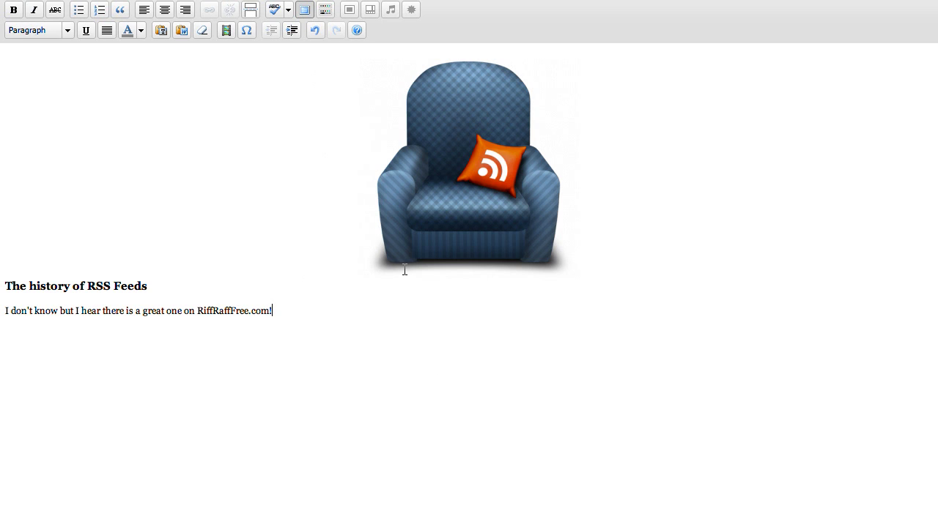
- Leave fullscreen editing and save the post as a draft
click(304, 11)
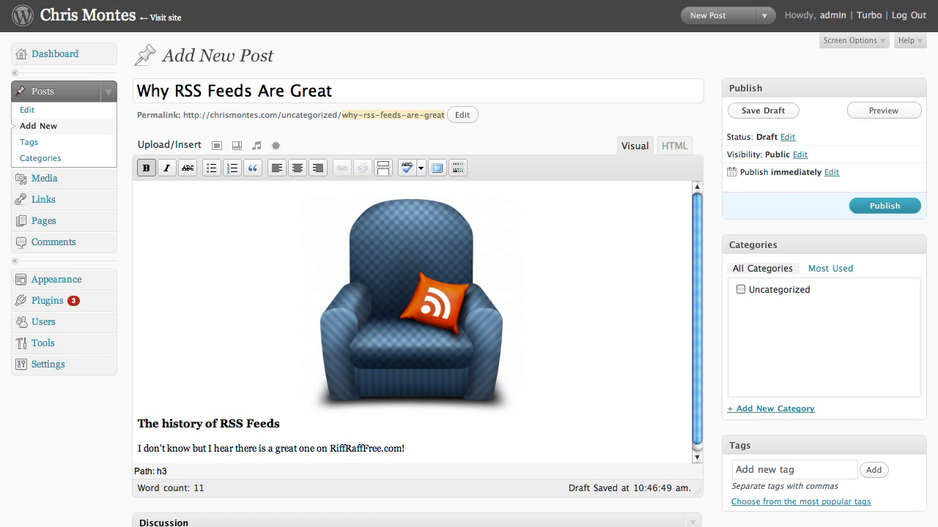
scroll(450, 525, down, 2)
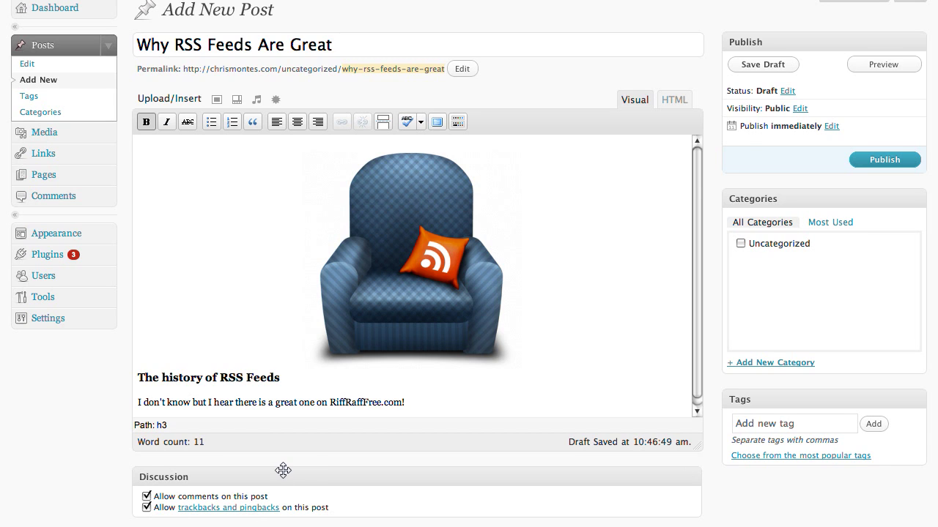
scroll(283, 469, up, 2)
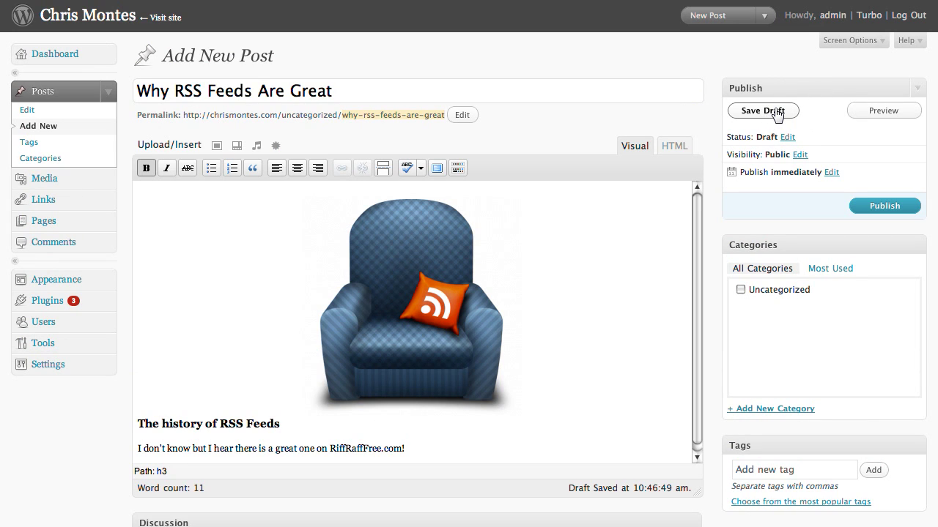
click(778, 115)
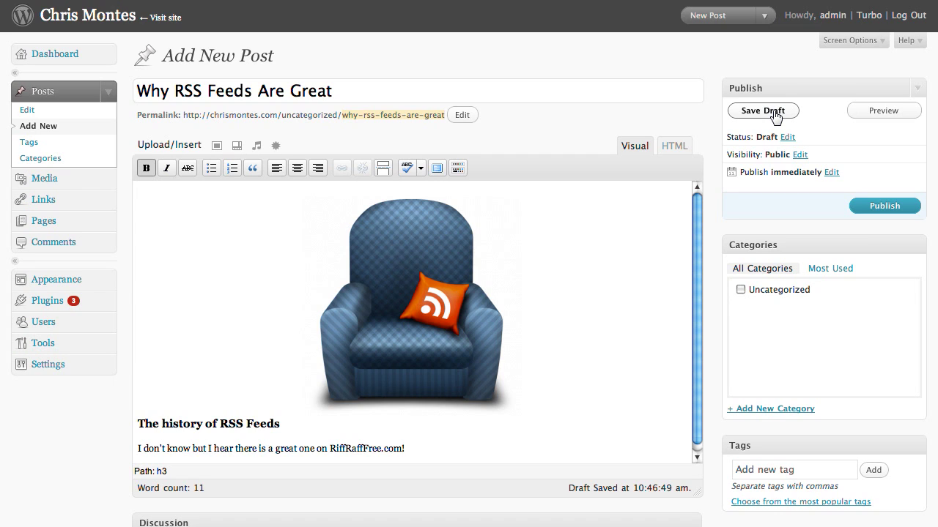
click(769, 115)
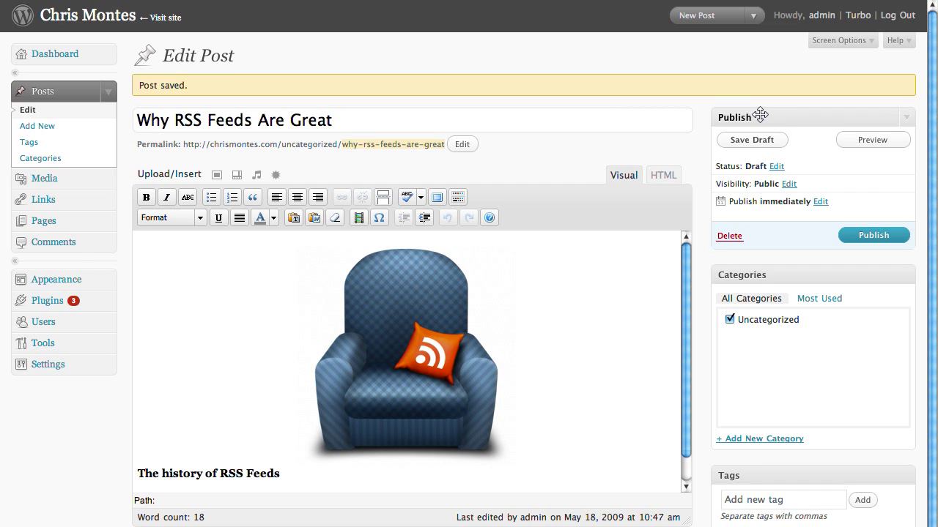
- Preview the saved draft on the site, looking over the image, heading and paragraph, and return to the post editor
scroll(499, 354, down, 5)
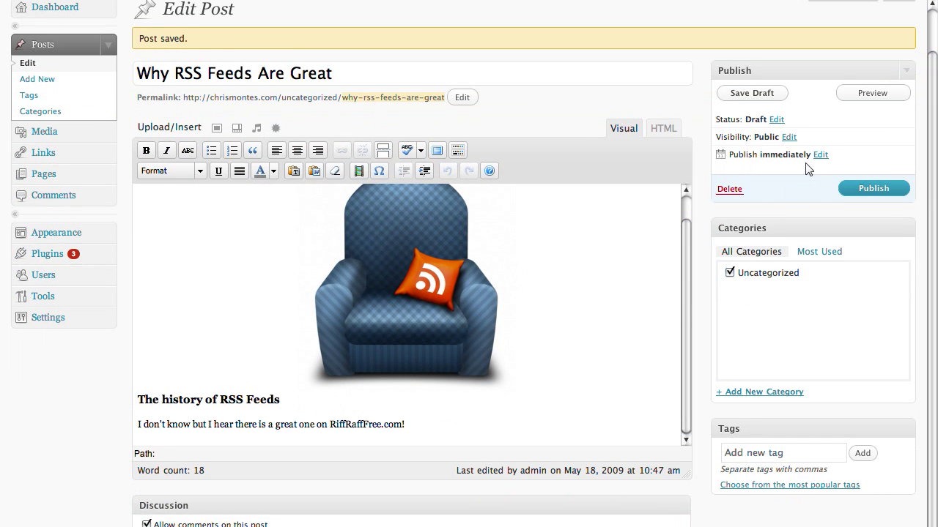
click(871, 98)
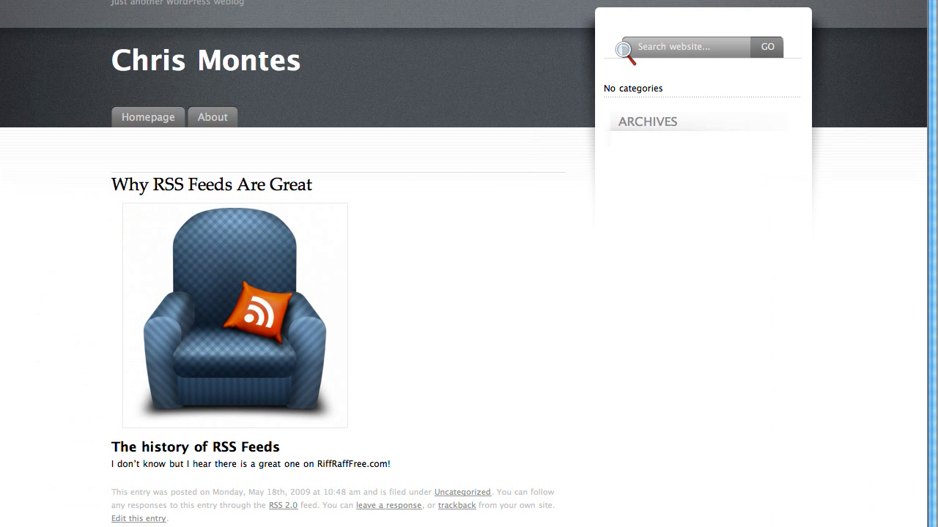
drag(935, 304, 936, 349)
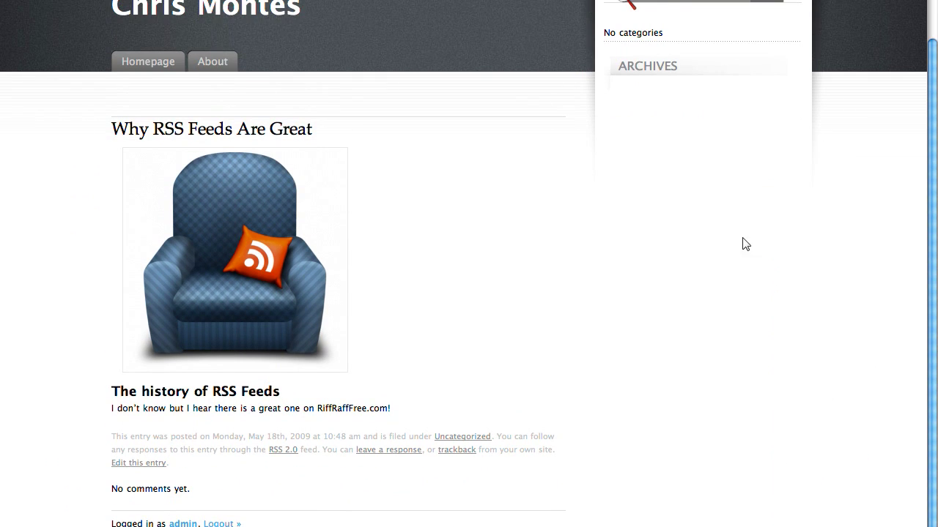
drag(935, 237, 935, 191)
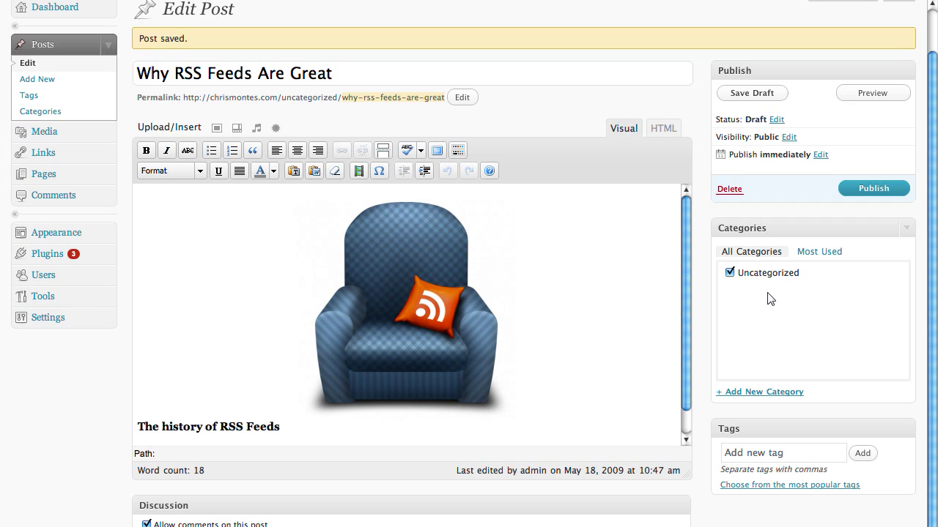
- Add a new category "Blogger Tools" to the post and unassign the Uncategorized category
click(762, 393)
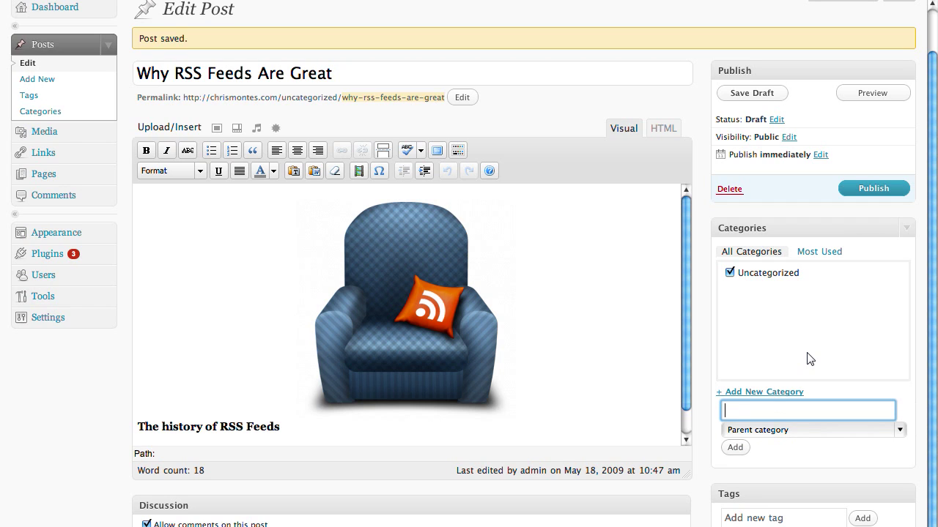
text(Bloo)
text(ger Tools)
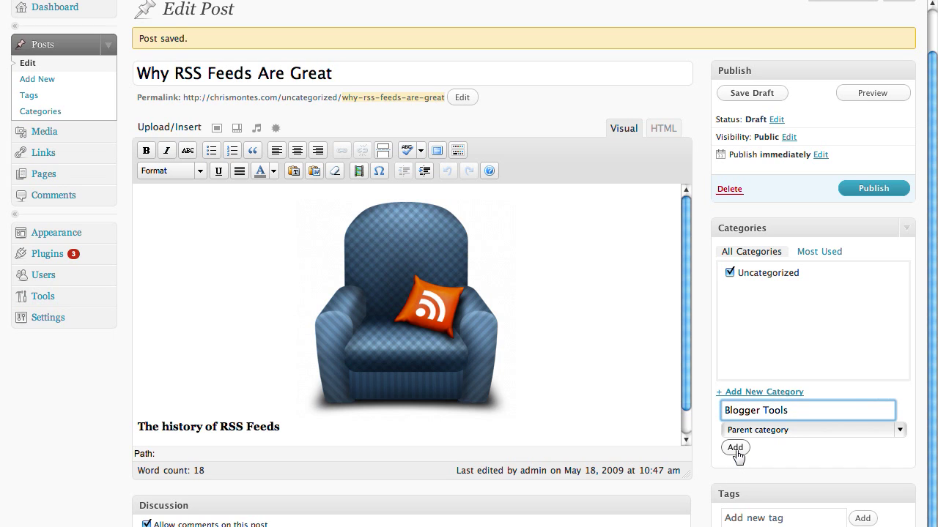
click(734, 447)
click(729, 287)
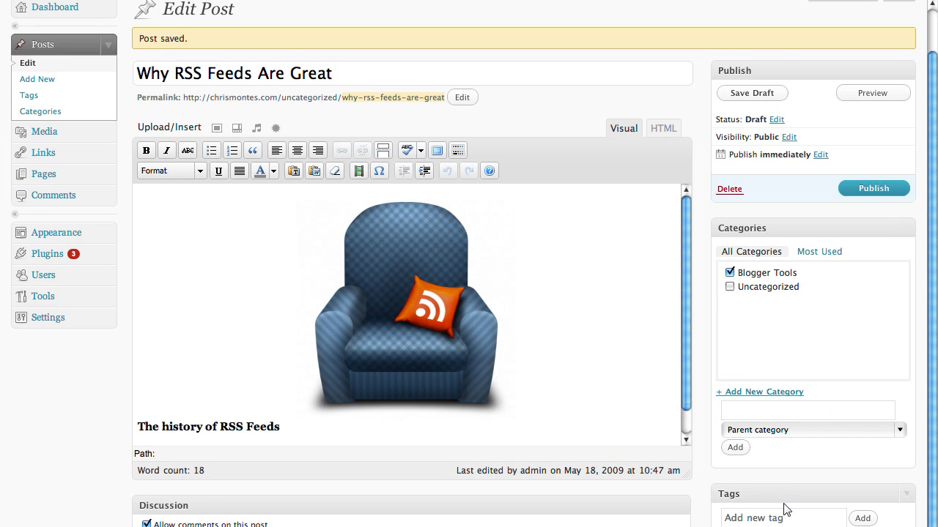
- Add the tag "RSS Feed" to the post and publish it
scroll(788, 511, down, 2)
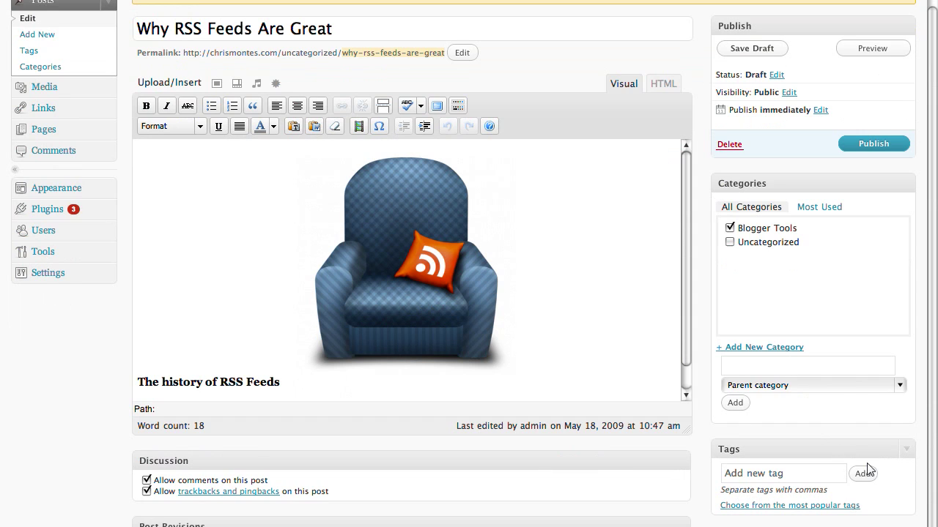
click(822, 469)
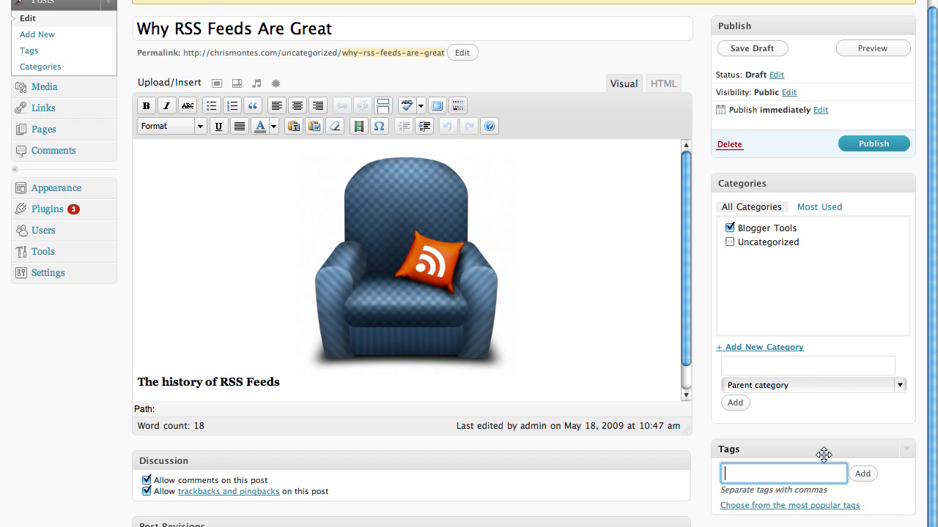
text(RSS Feed)
click(862, 476)
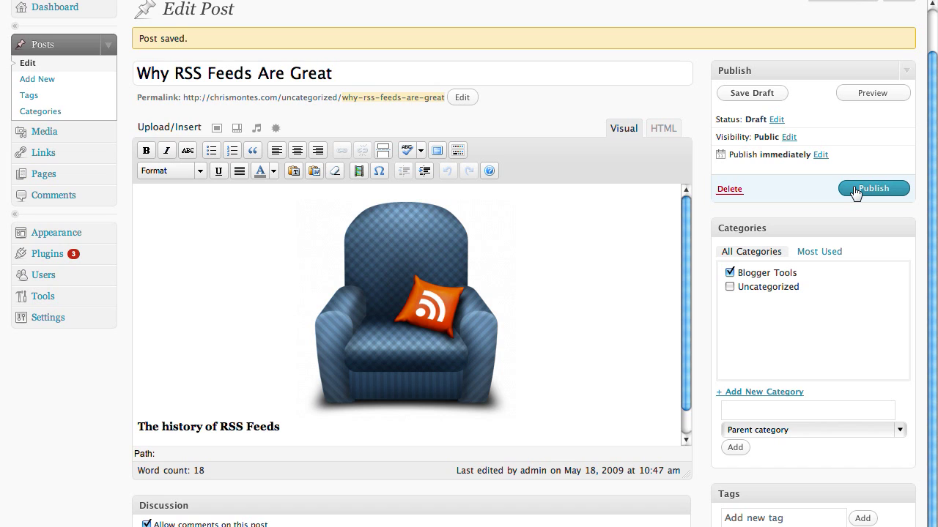
click(872, 189)
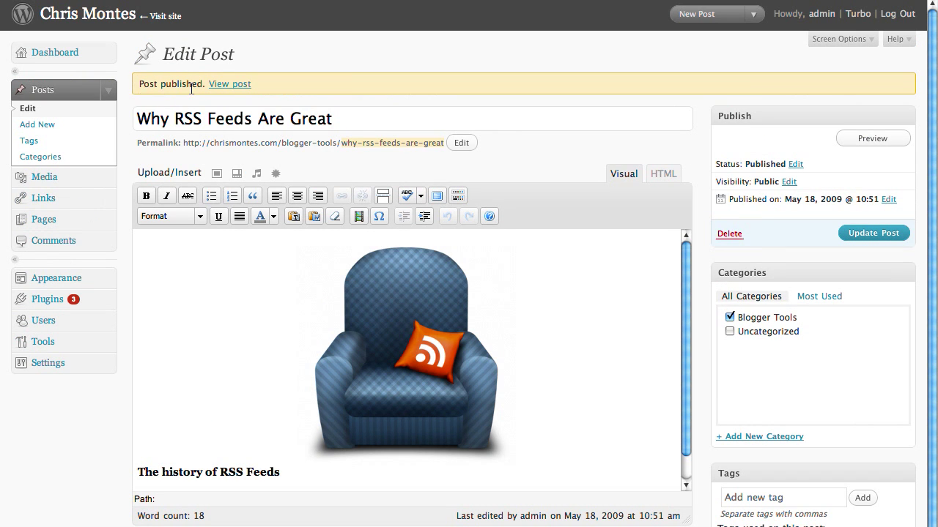
- View the published post on the site, look it over, and go to the blog's homepage
click(233, 92)
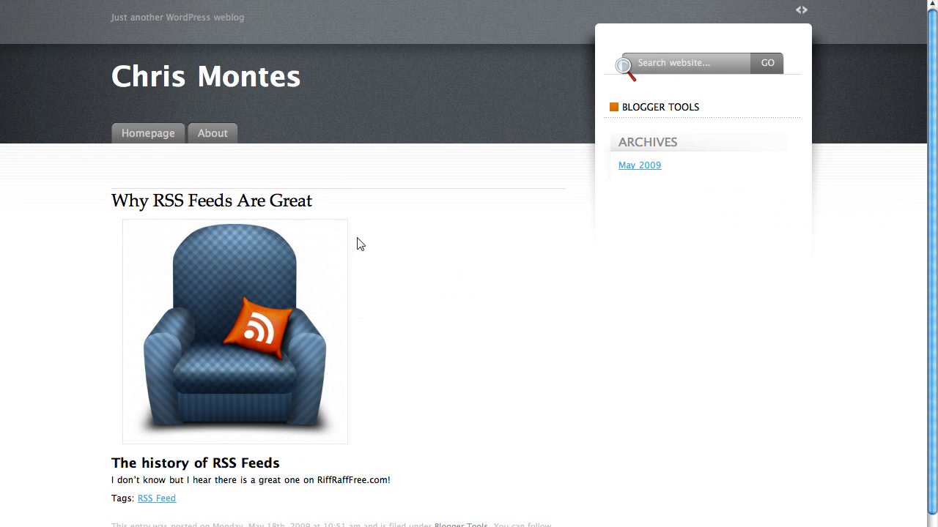
scroll(383, 285, down, 5)
scroll(385, 289, up, 5)
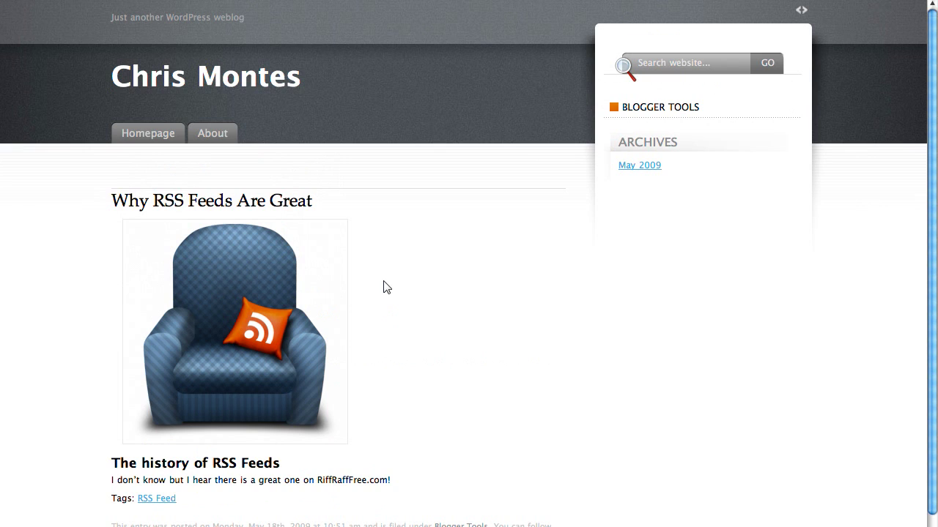
click(163, 139)
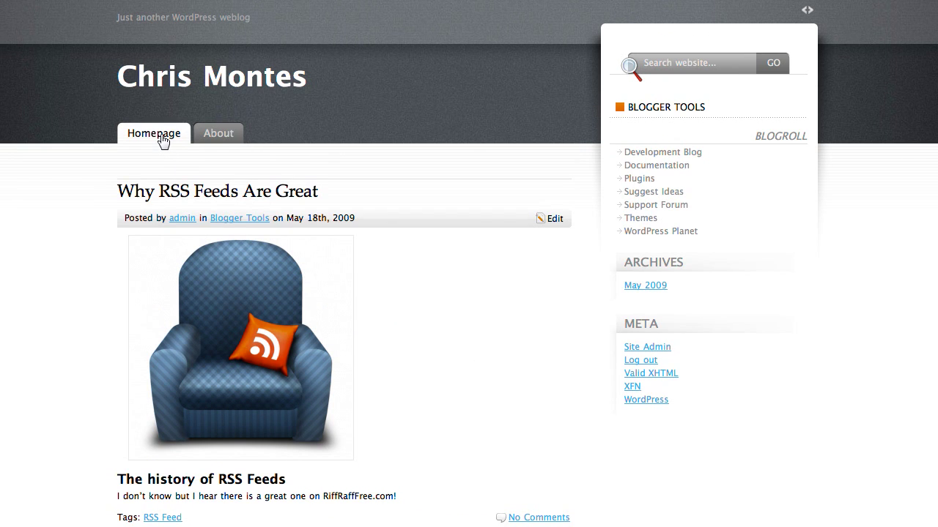
- Insert a More tag before "RiffRaffFree.com!" in the post's last paragraph and update the post
click(557, 221)
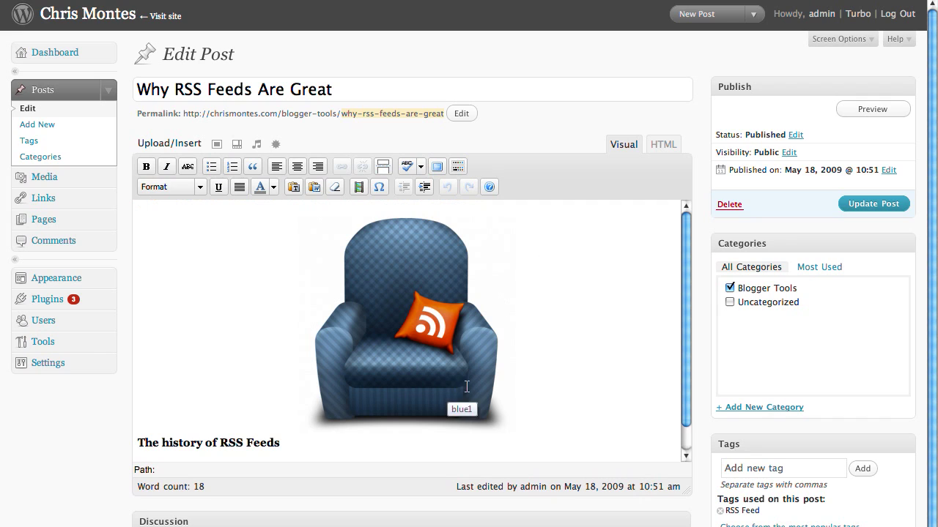
scroll(502, 265, down, 1)
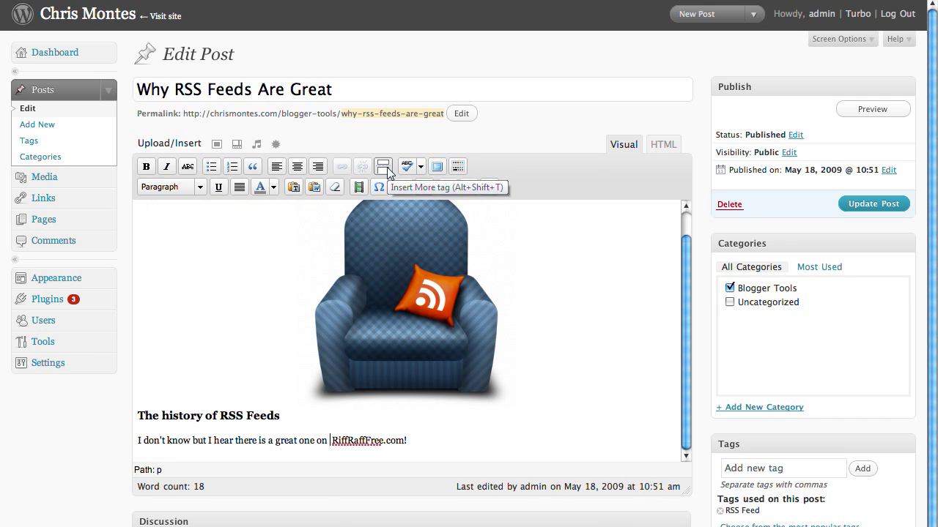
key(BackSpace)
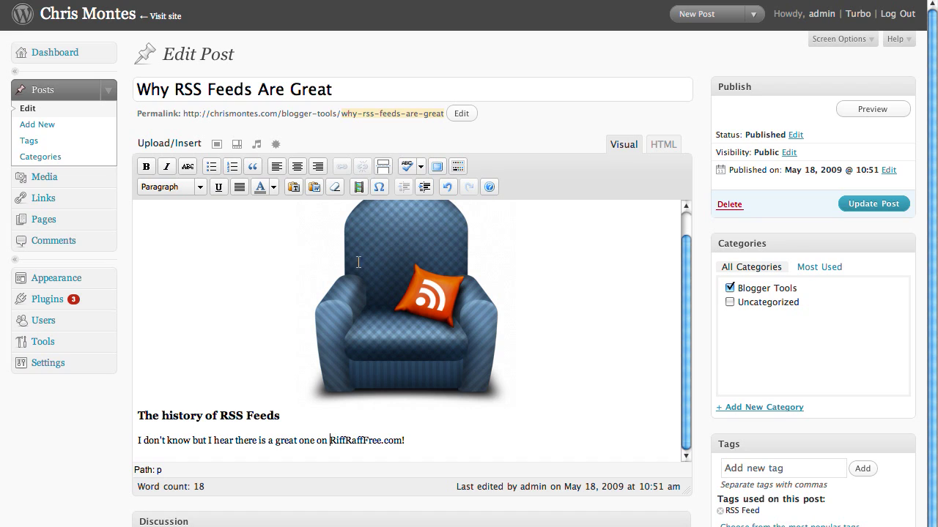
click(385, 169)
scroll(516, 344, down, 3)
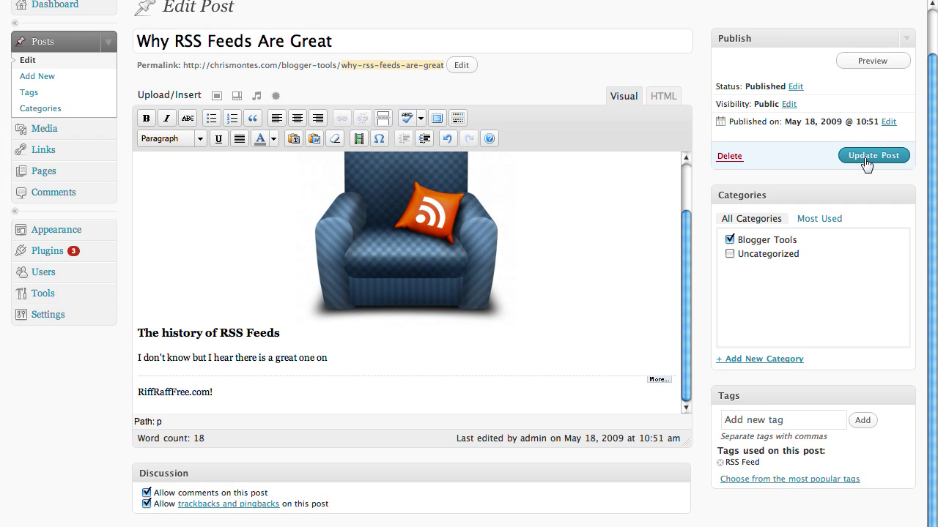
scroll(867, 164, up, 3)
click(878, 205)
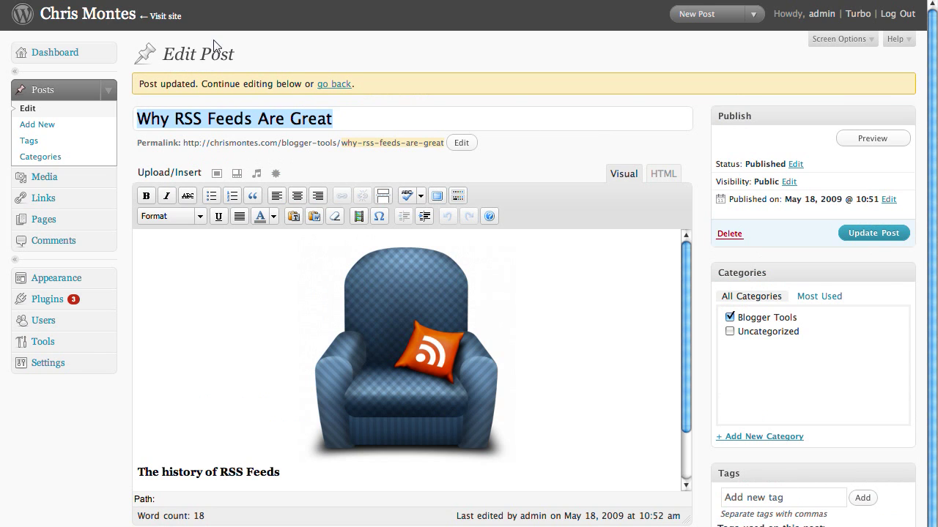
- Check the More break on the live homepage, read the rest of the entry, and return to the homepage
click(164, 16)
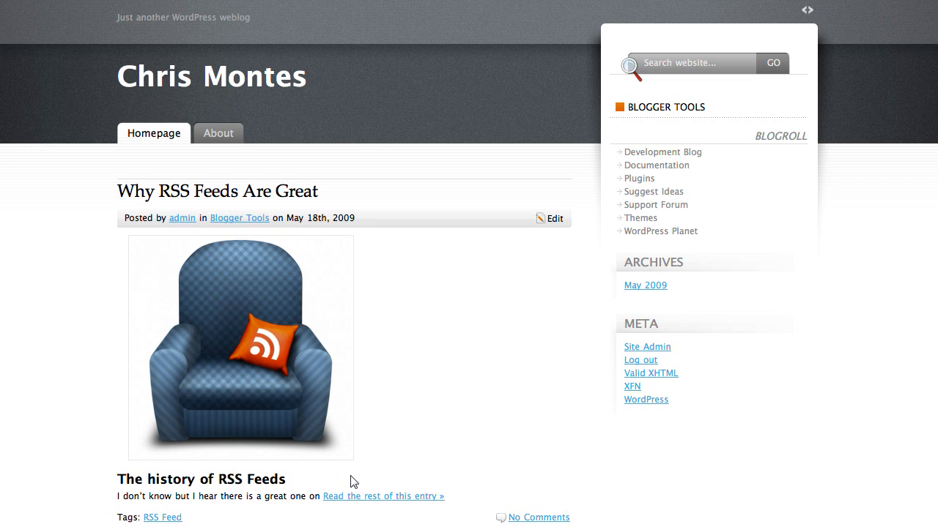
click(364, 498)
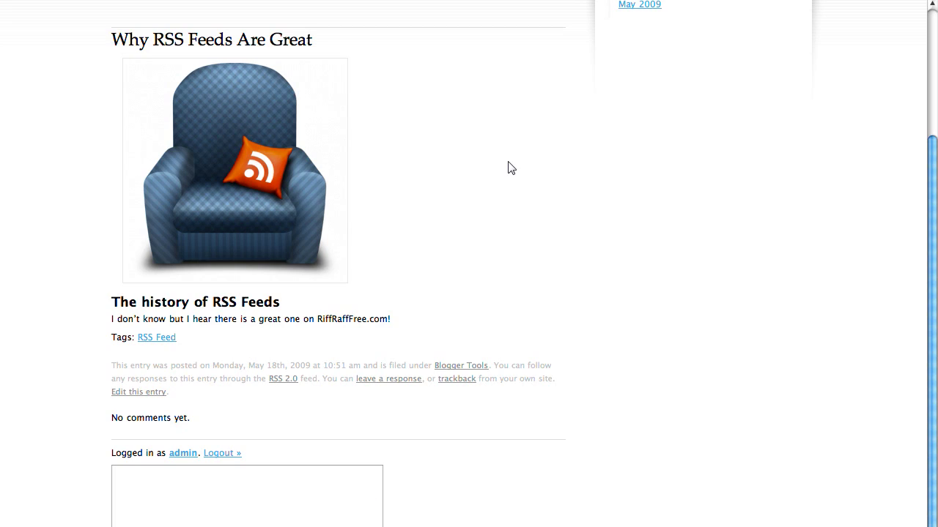
scroll(498, 183, up, 3)
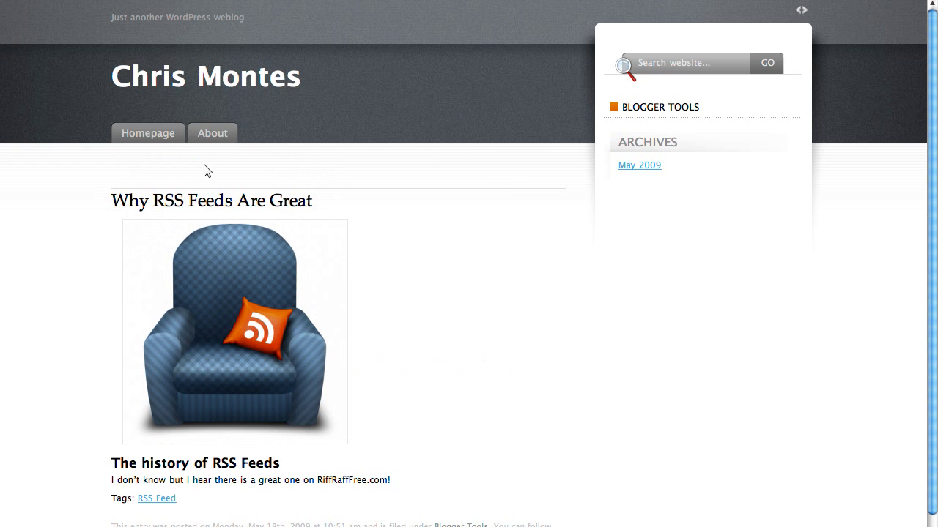
click(172, 139)
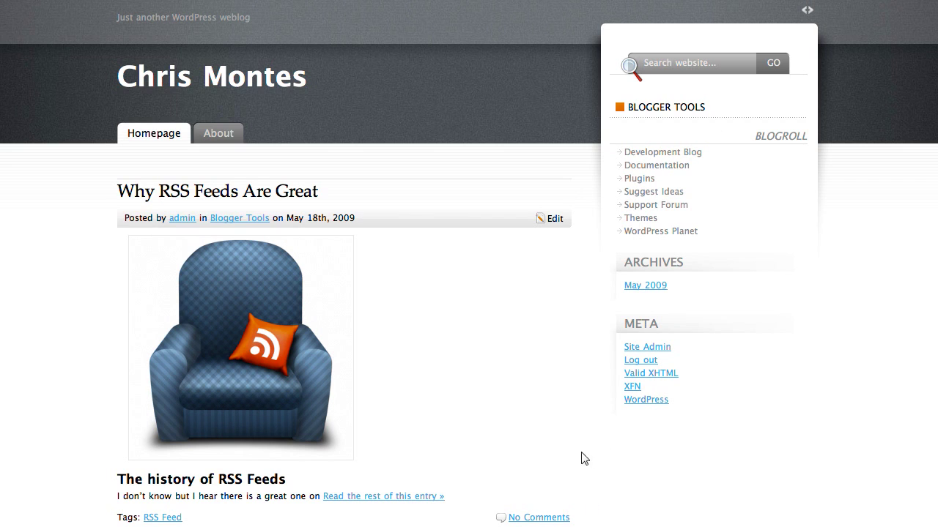
- View the blog's About page and look over the Legal Tree site's Services page as an example of site pages
click(236, 139)
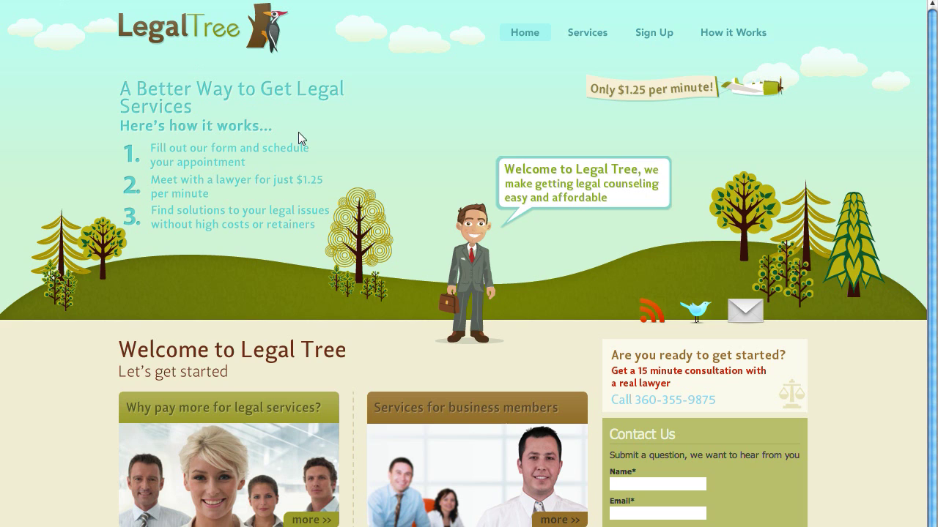
mouse_move(563, 32)
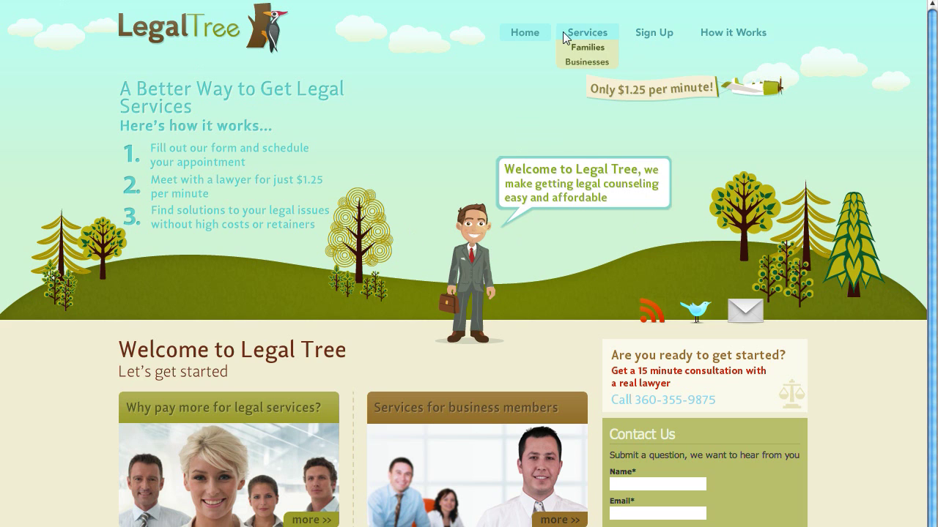
click(608, 32)
scroll(637, 198, down, 4)
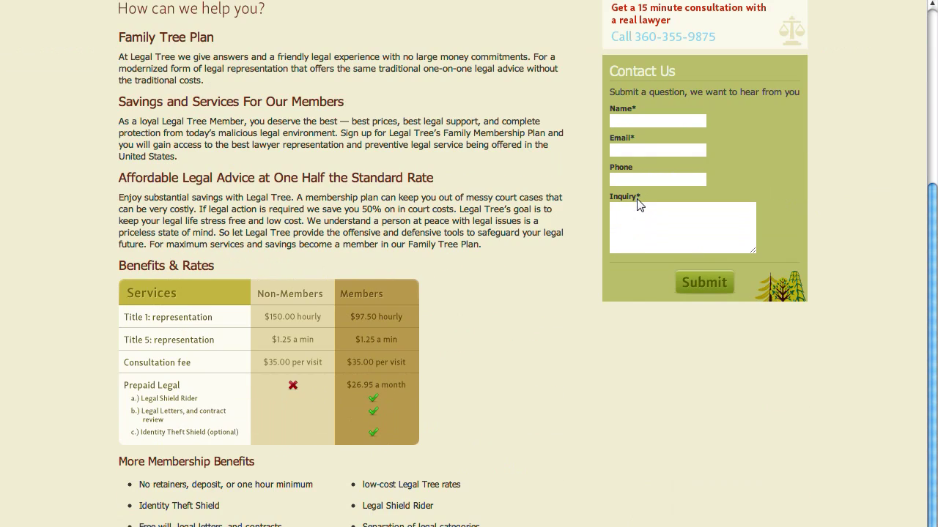
scroll(637, 205, up, 4)
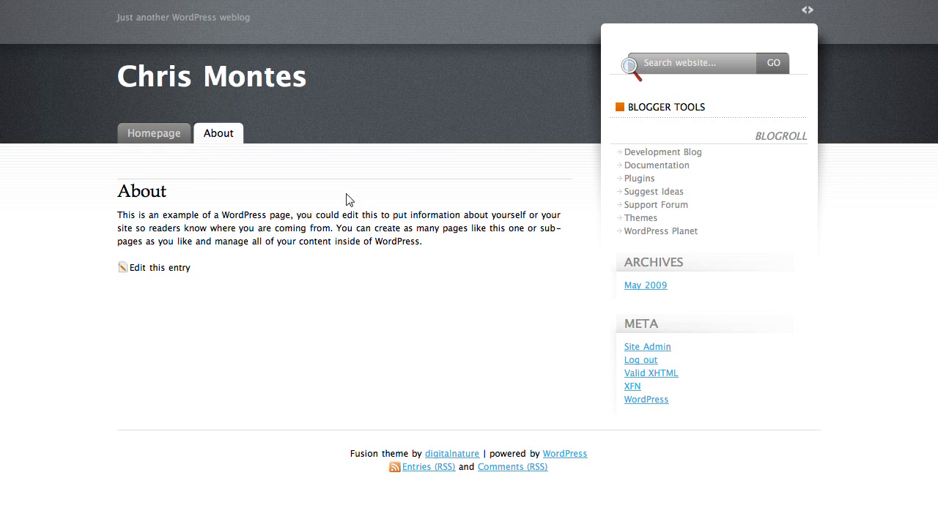
- Go to the site admin and open the About page for editing
click(648, 347)
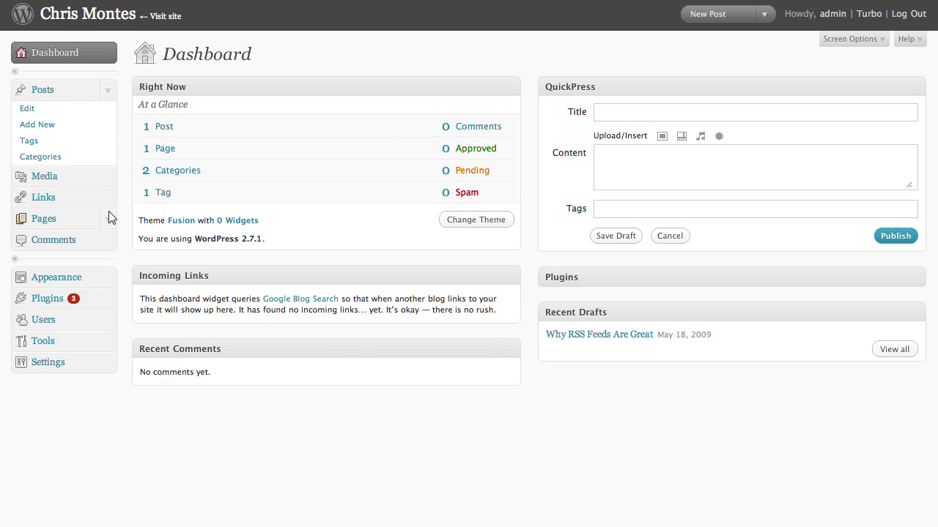
click(109, 218)
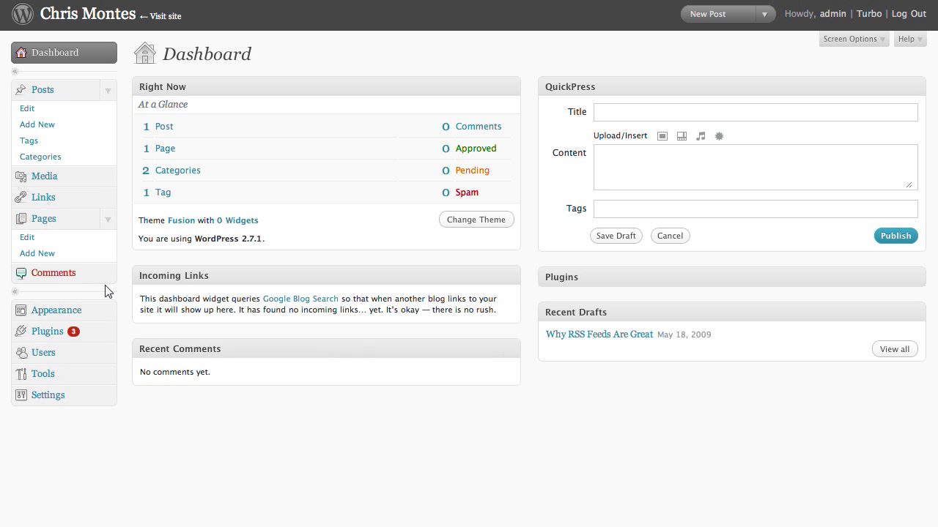
click(74, 219)
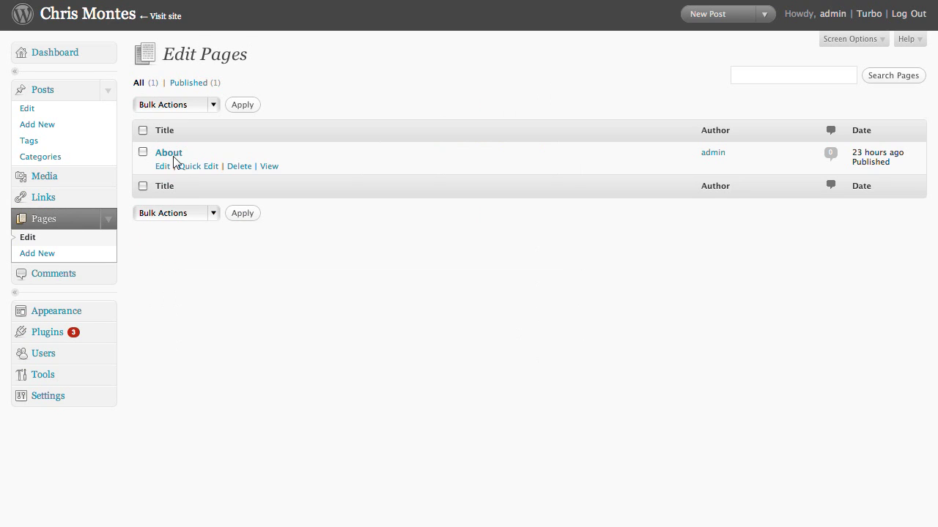
mouse_move(163, 153)
click(162, 166)
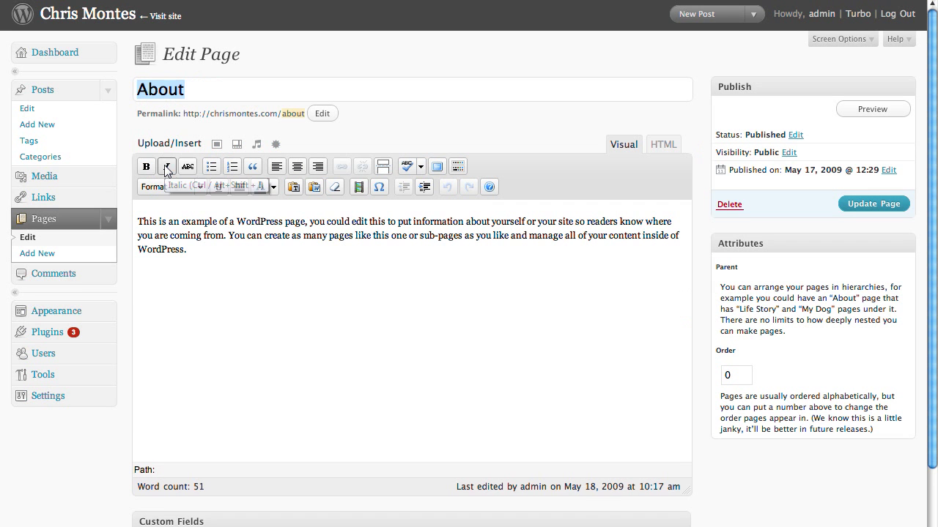
- Replace the About page's body text with "Our own about the website/author content" and update the page
drag(214, 289, 71, 222)
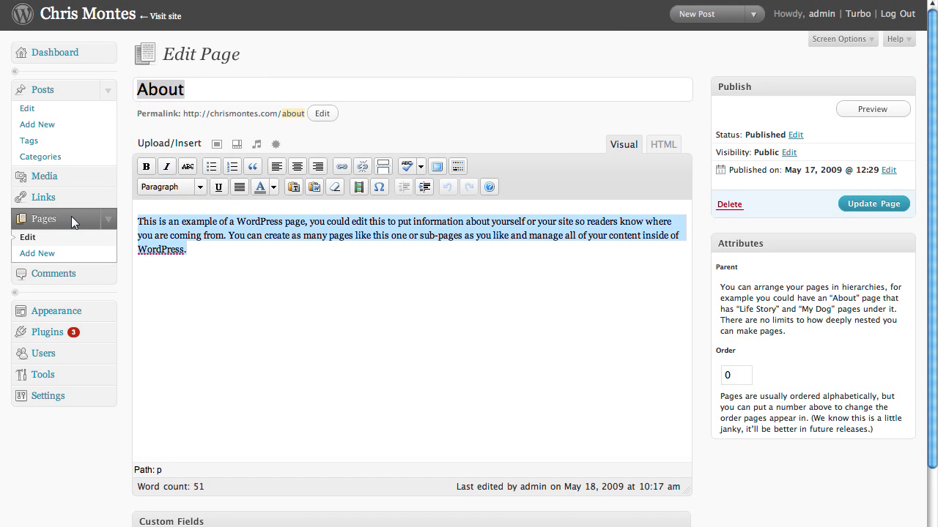
text(Our own about the webszi)
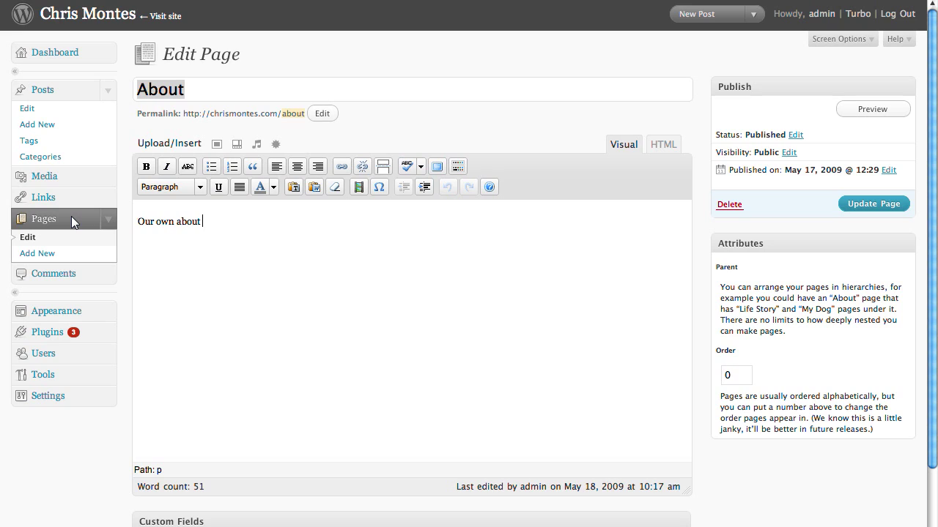
key(BackSpace)
key(BackSpace)
text(it)
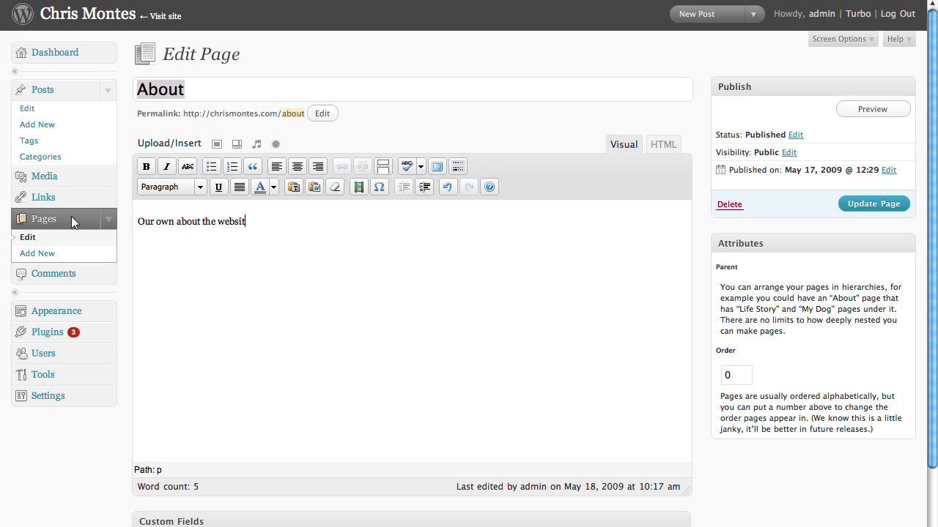
text(e/author content)
click(852, 204)
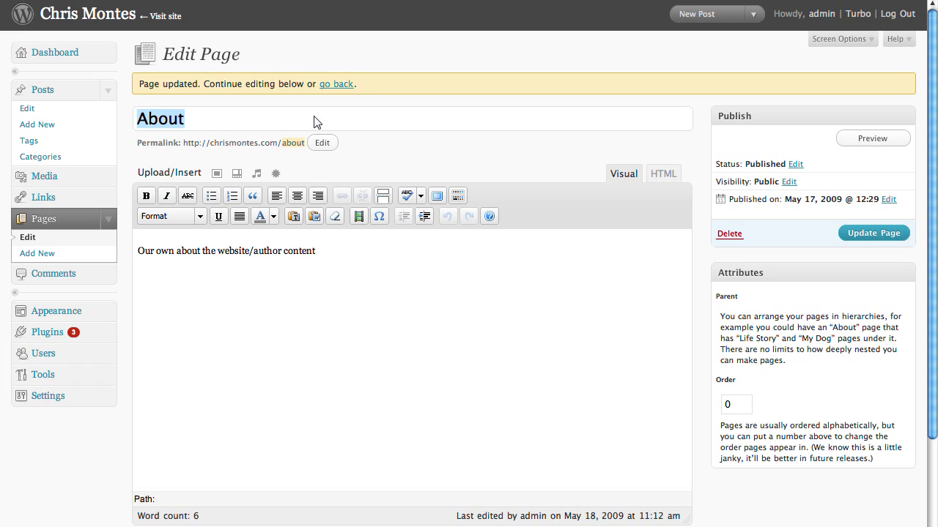
- Start a new page titled "New Page" and place the cursor in its body
click(26, 254)
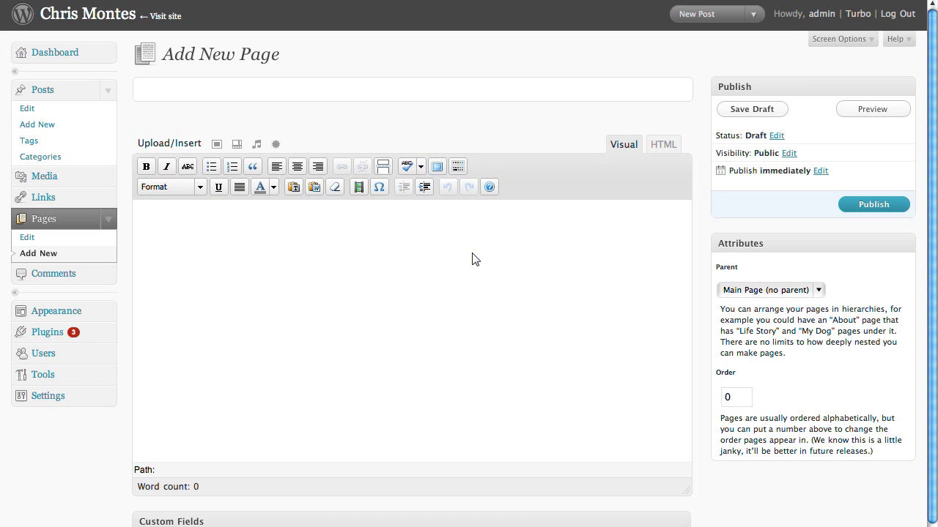
text(New Page)
click(472, 258)
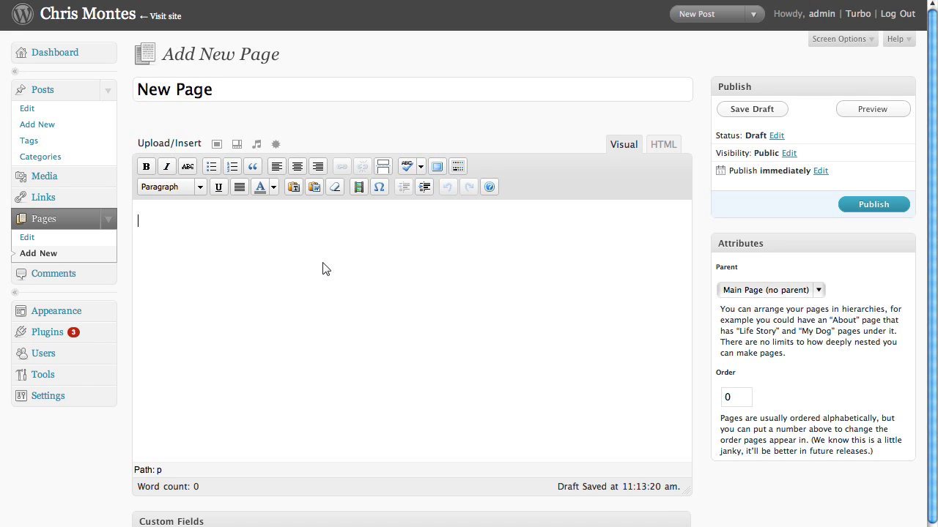
- Write "A new page" as the page's body text, and publish the page after previewing it
text(a new)
key(BackSpace)
key(BackSpace)
key(BackSpace)
key(BackSpace)
key(BackSpace)
text(A new page)
click(879, 110)
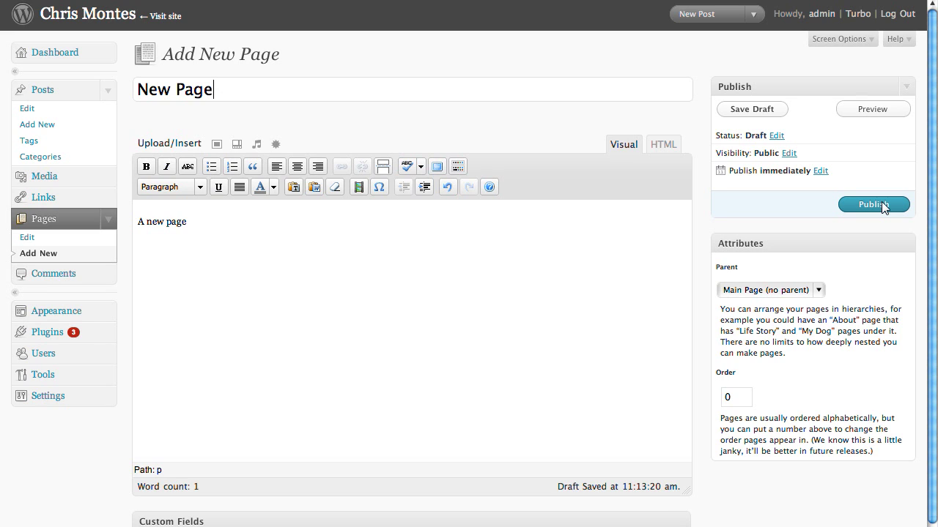
click(884, 205)
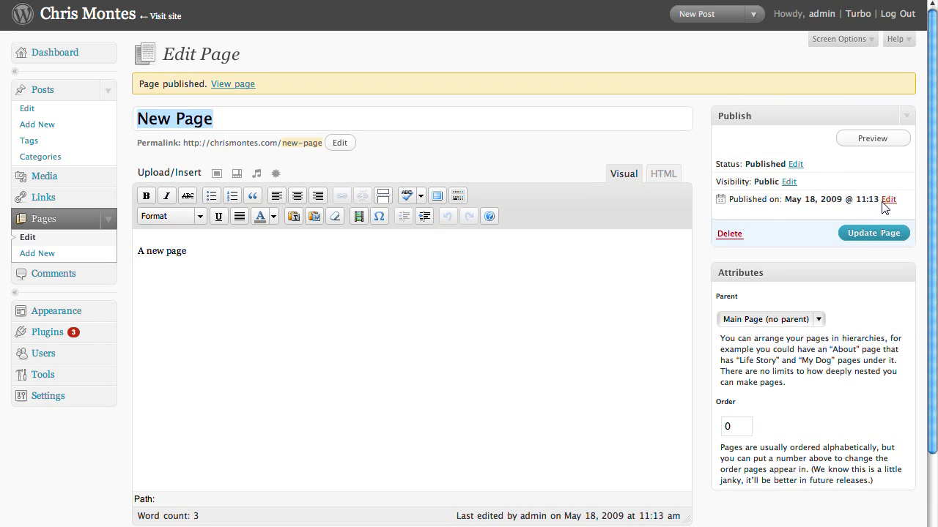
- Change the status of New Page from published to Draft and update the page
click(794, 165)
click(790, 180)
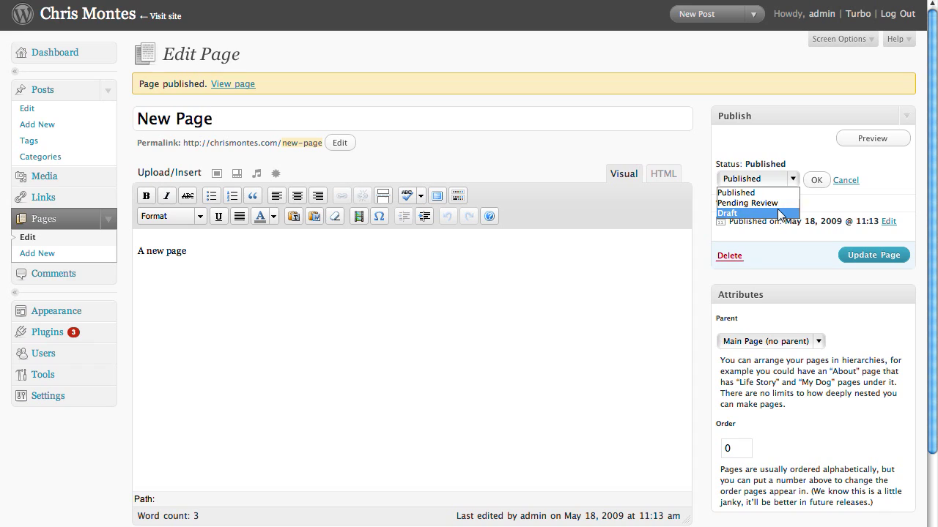
click(780, 213)
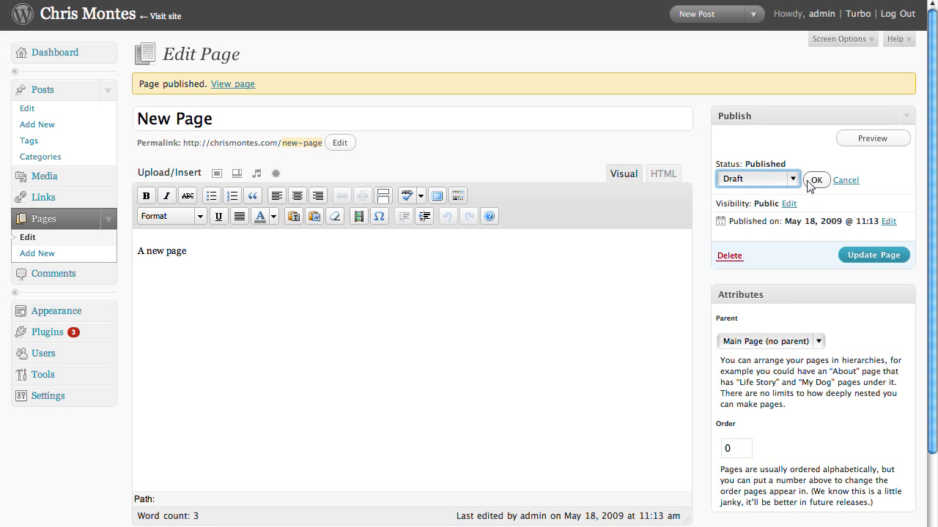
click(816, 180)
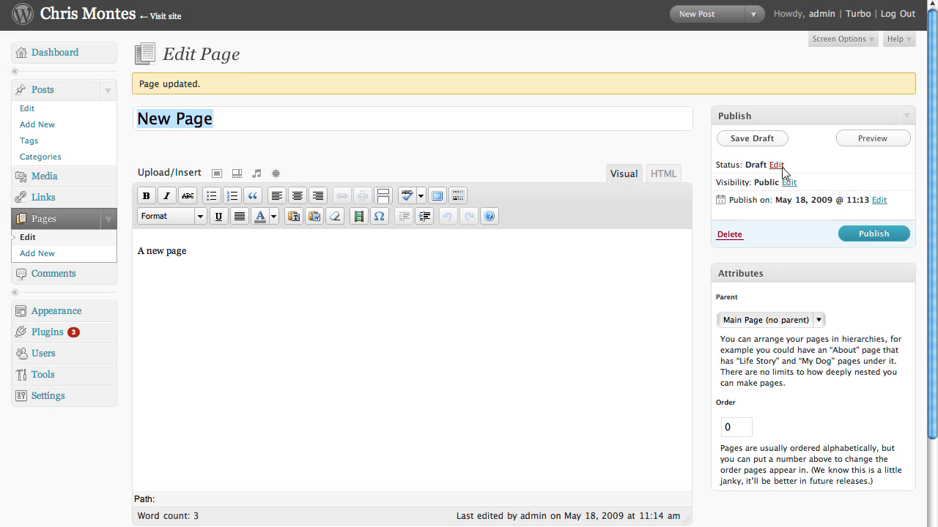
- Open the New Page draft for editing from the list of pages and publish it again
click(54, 225)
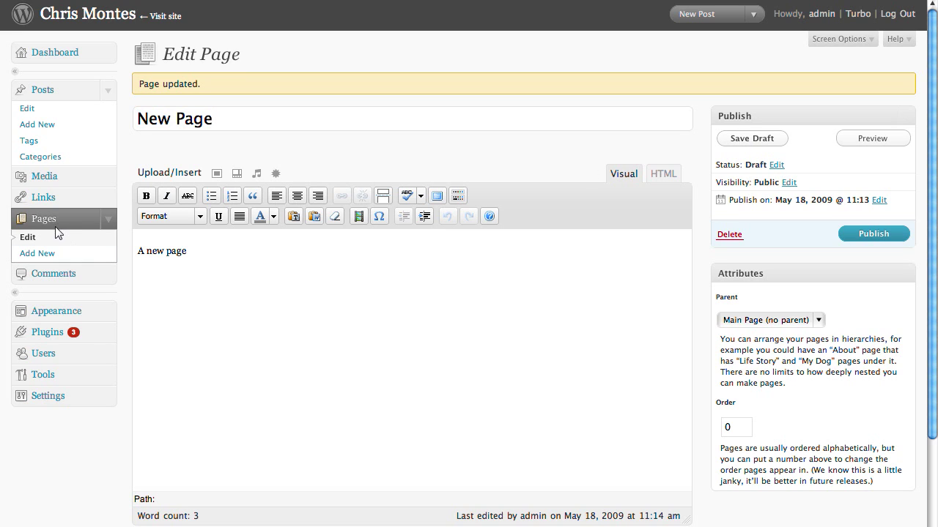
click(60, 235)
mouse_move(220, 195)
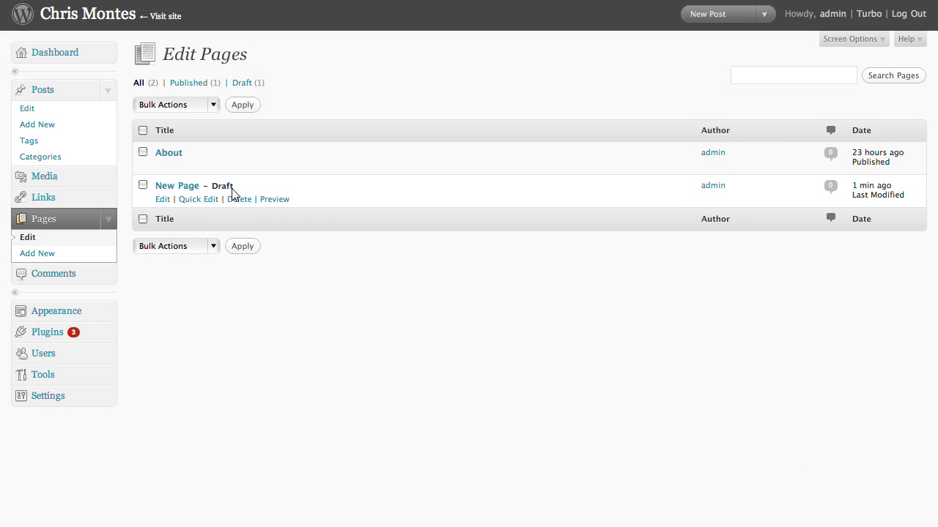
click(161, 202)
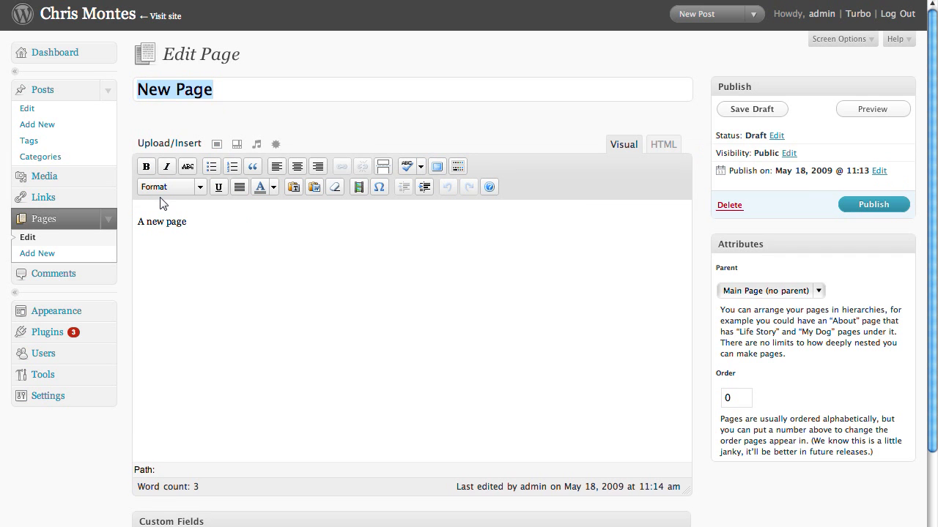
click(882, 204)
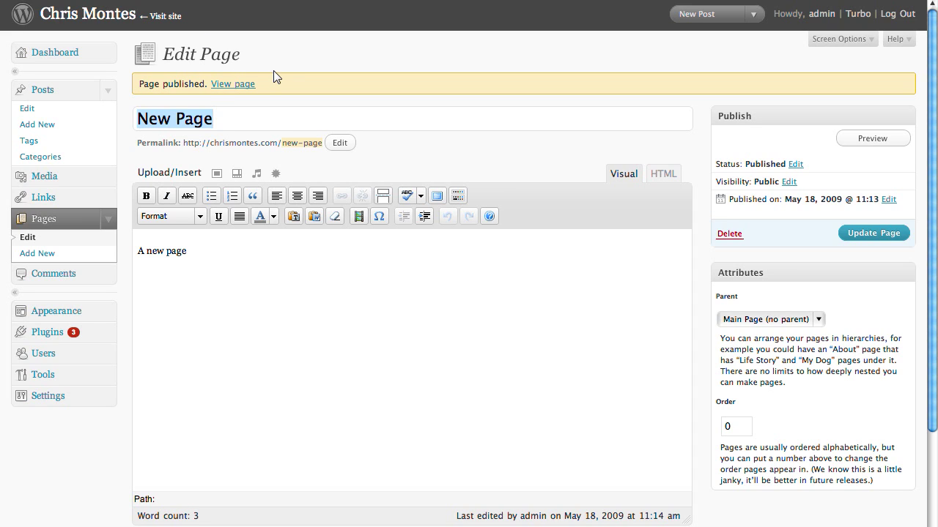
- Visit the live site, view New Page there, and open it for editing from its entry
click(167, 21)
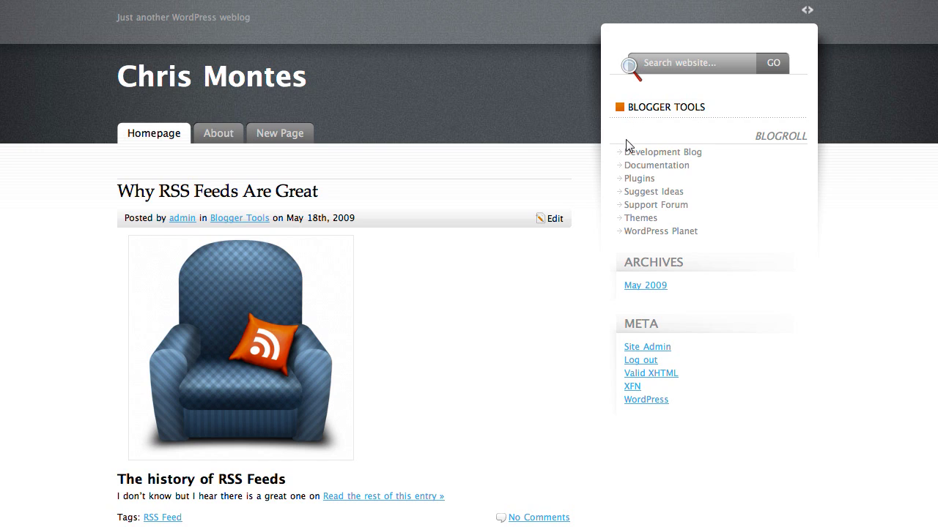
click(261, 133)
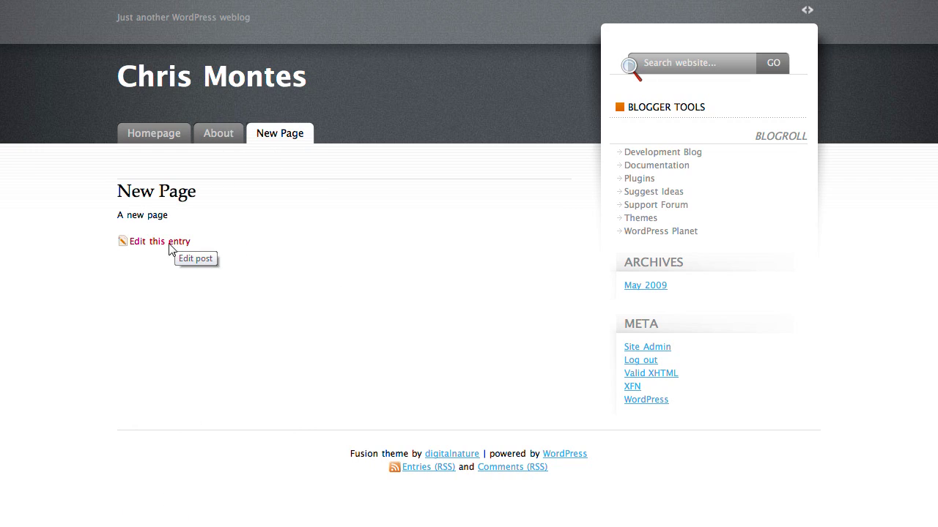
click(156, 249)
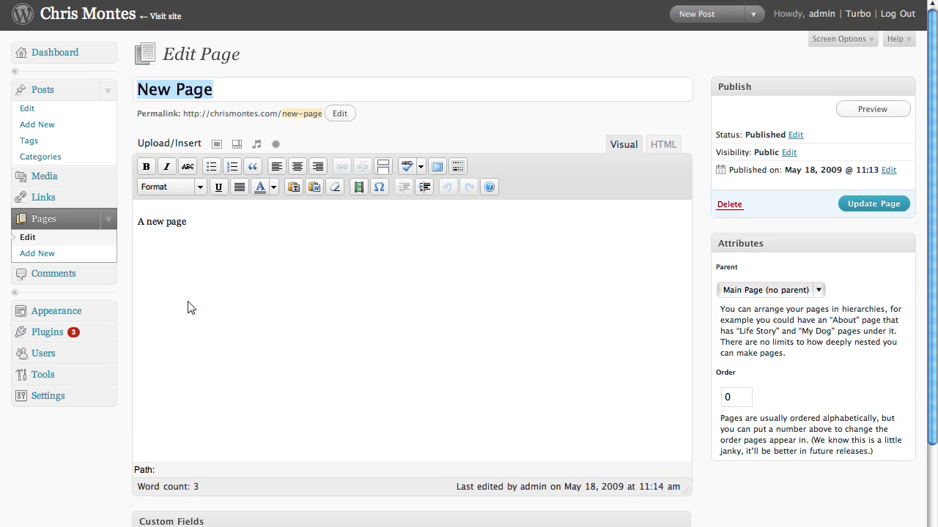
- Collapse the Posts and Pages sections of the admin navigation and return to the live site
click(110, 92)
click(112, 154)
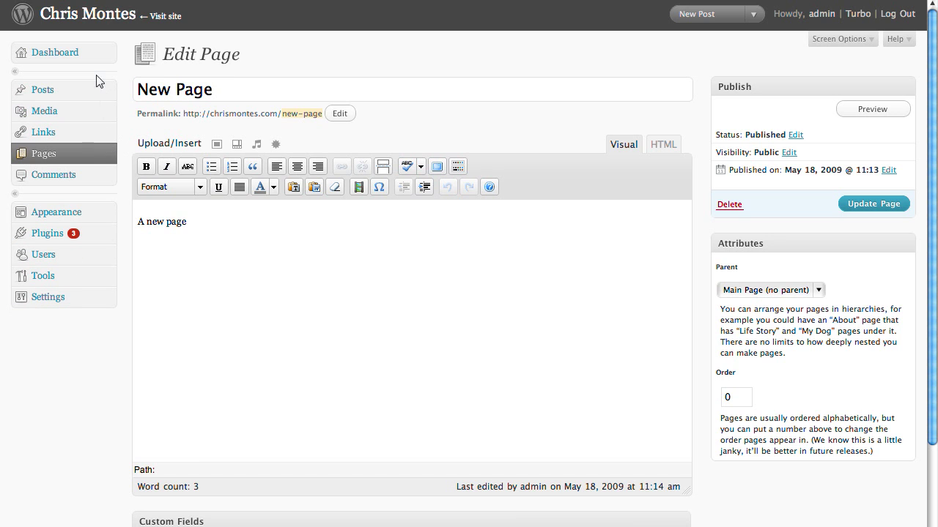
click(89, 22)
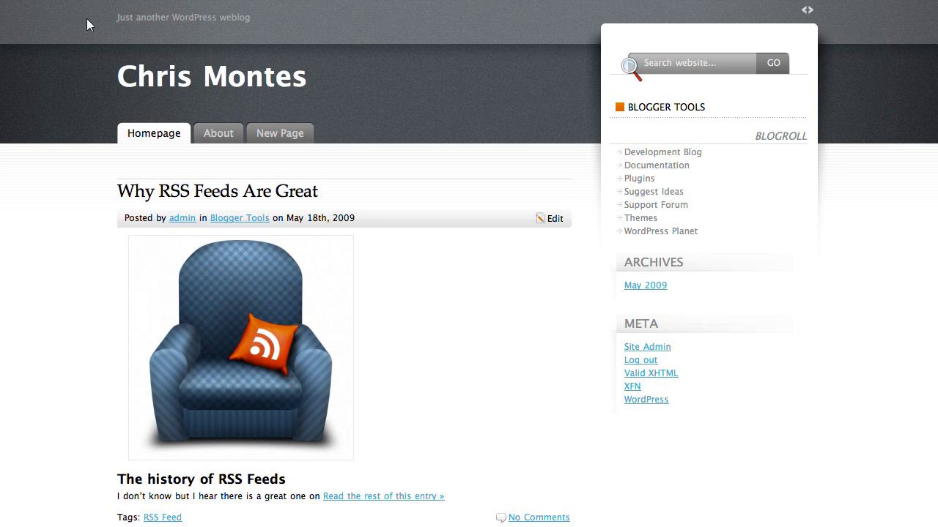